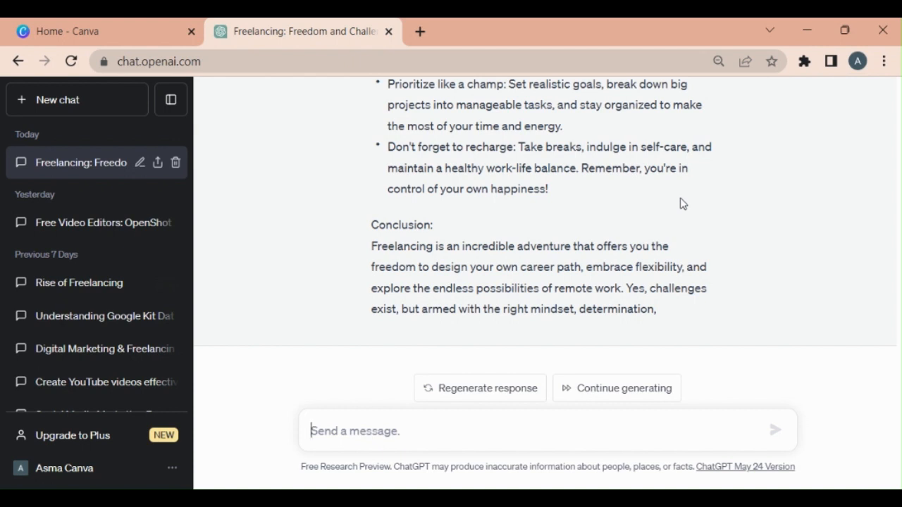
Step: Ask ChatGPT to rewrite the freelancing article in a more friendly and more informative way
type("rewri")
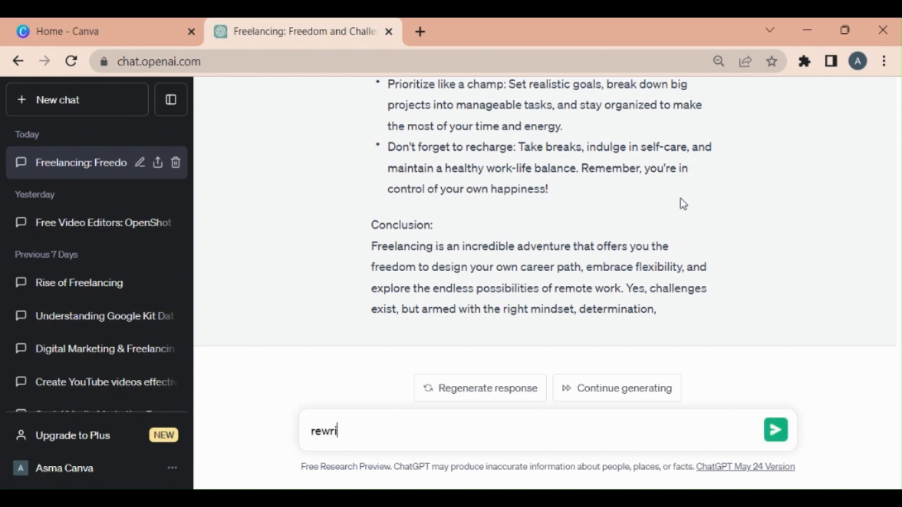
type("te in in more freindly w")
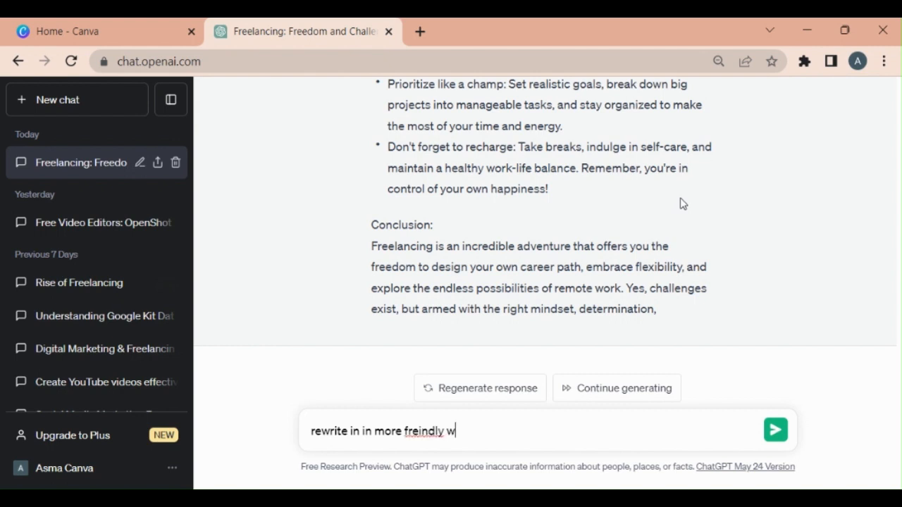
type("ay and mor")
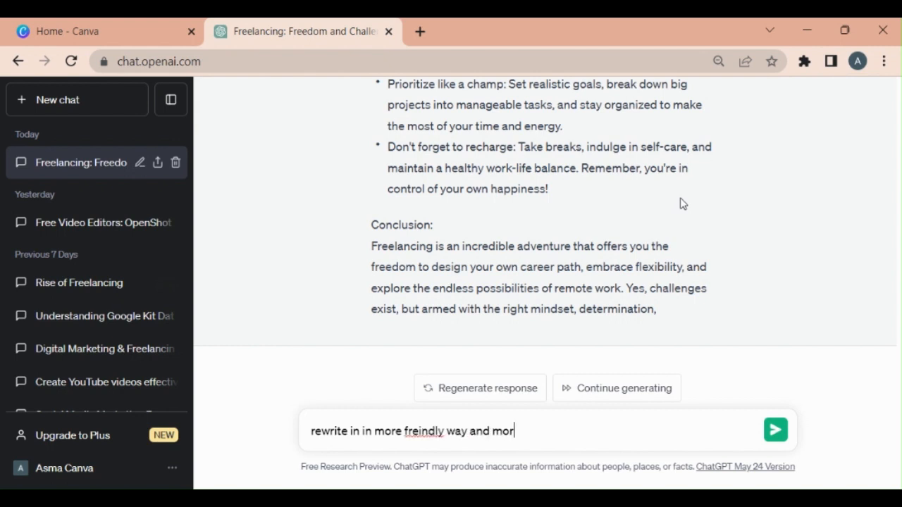
type("e informative")
key("Return")
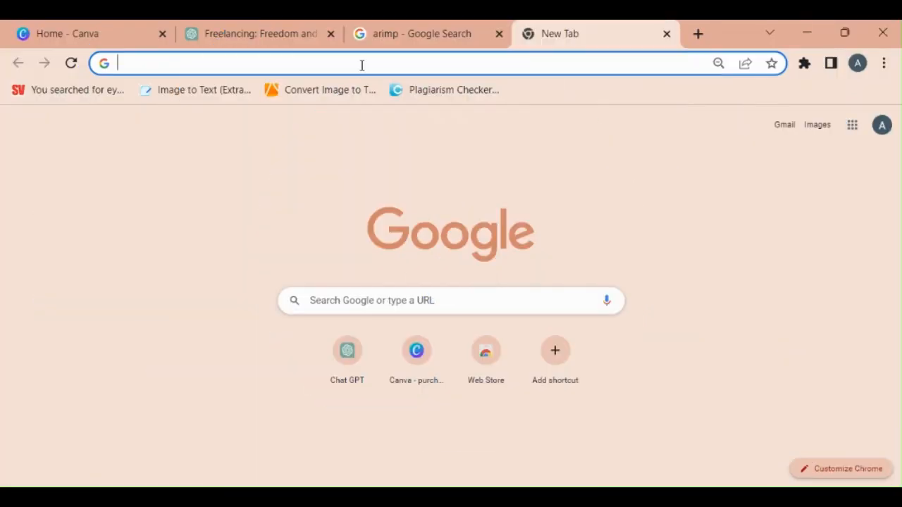
Step: Search the web for "AIPRM for ChatGPT" and add that extension to Chrome from its web store page
type("AIPRM for ChatGPT")
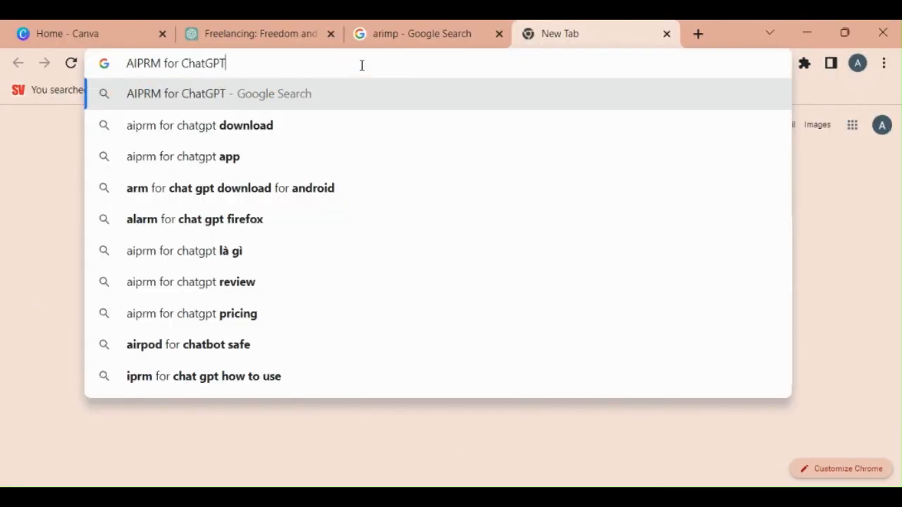
key("Return")
left_click(117, 281)
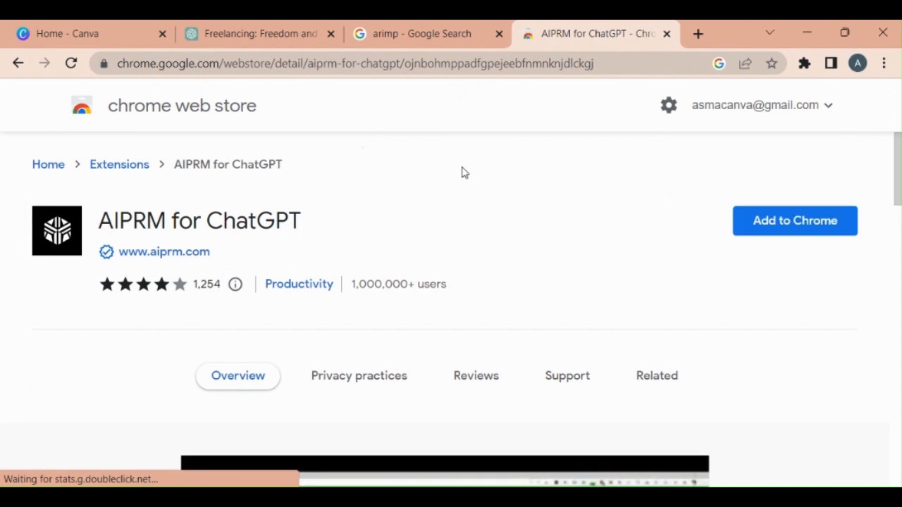
left_click(799, 224)
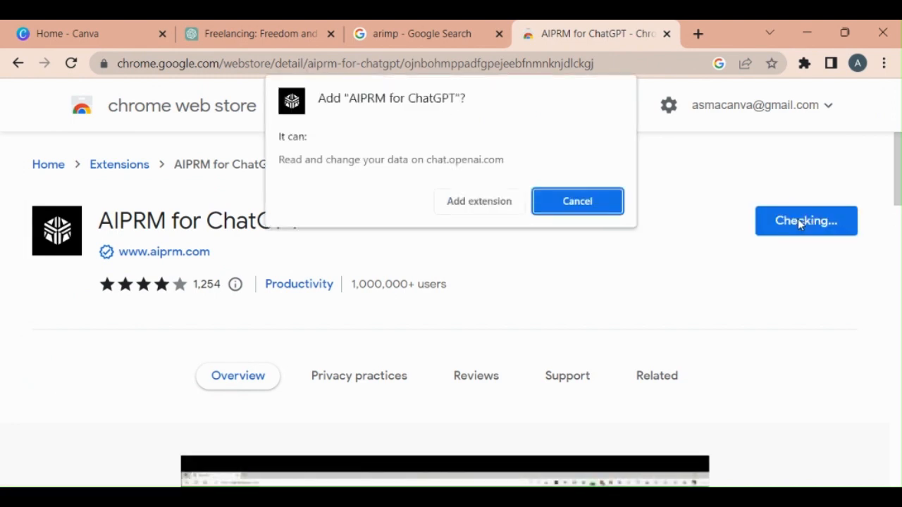
left_click(479, 202)
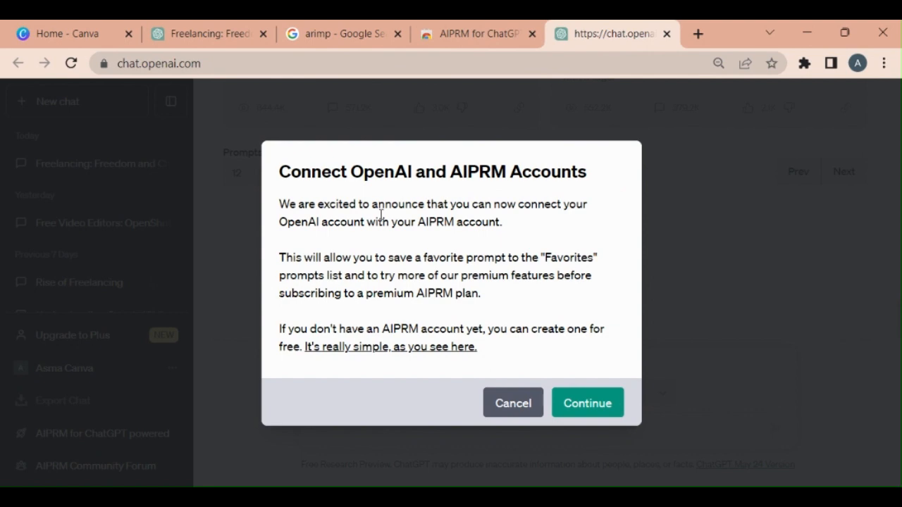
Step: Sign up for AIPRM with the existing Google account, agreeing to its terms and allowing the requested access
left_click(588, 402)
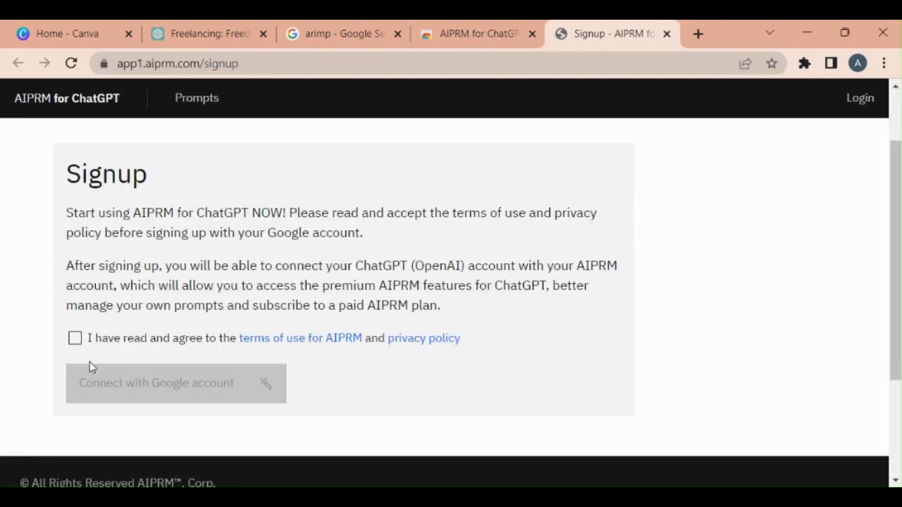
left_click(75, 339)
left_click(150, 380)
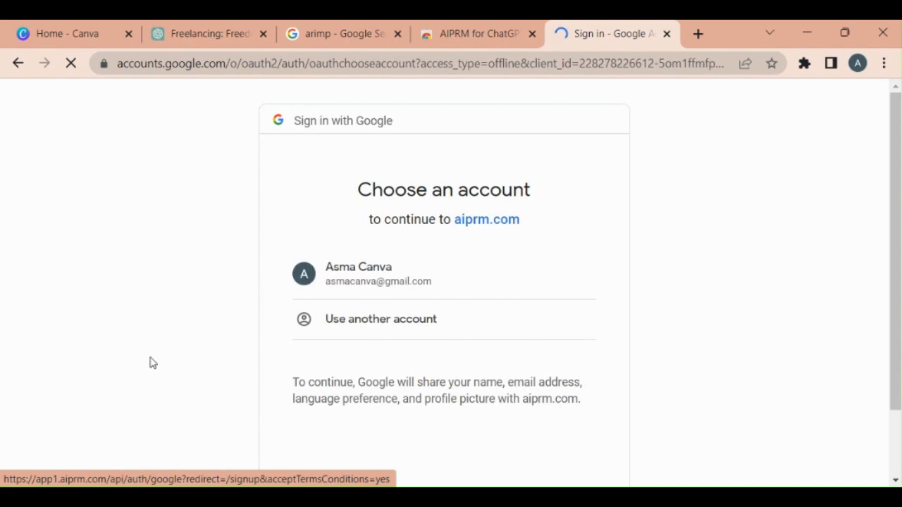
left_click(412, 260)
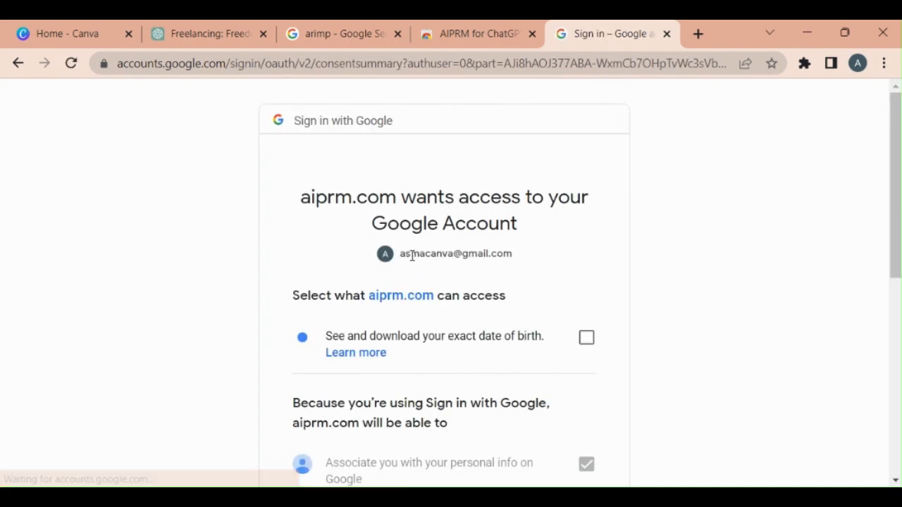
scroll(412, 256, "down", 2)
scroll(412, 256, "down", 4)
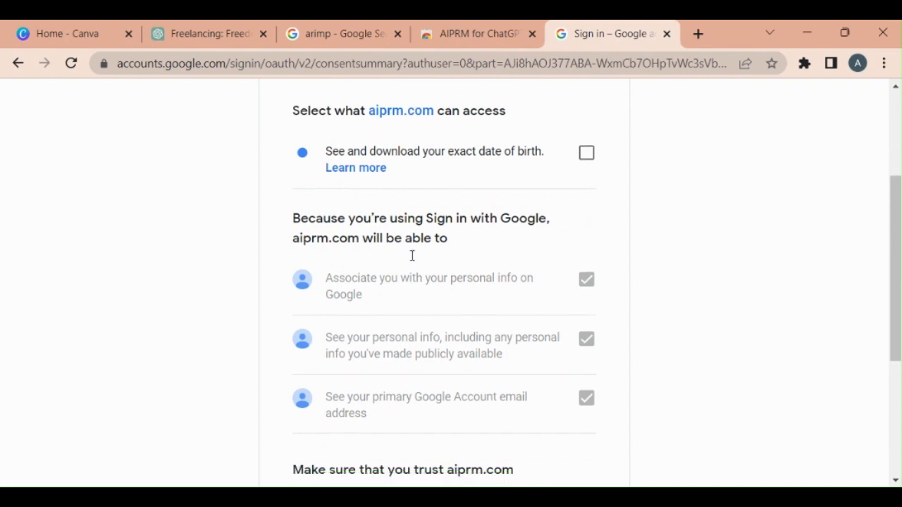
left_click(482, 365)
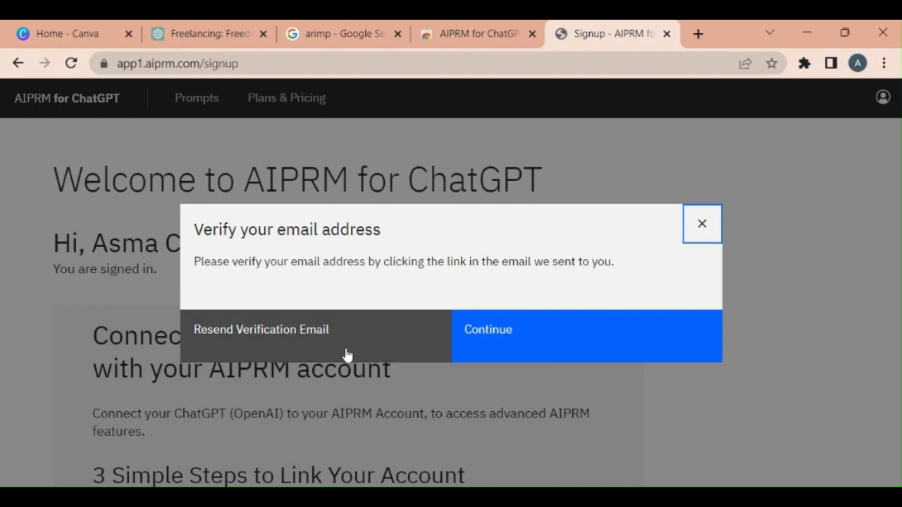
Step: Verify the AIPRM account through the confirmation link in the "Confirm your email for AIPRM" message in Gmail
left_click(539, 355)
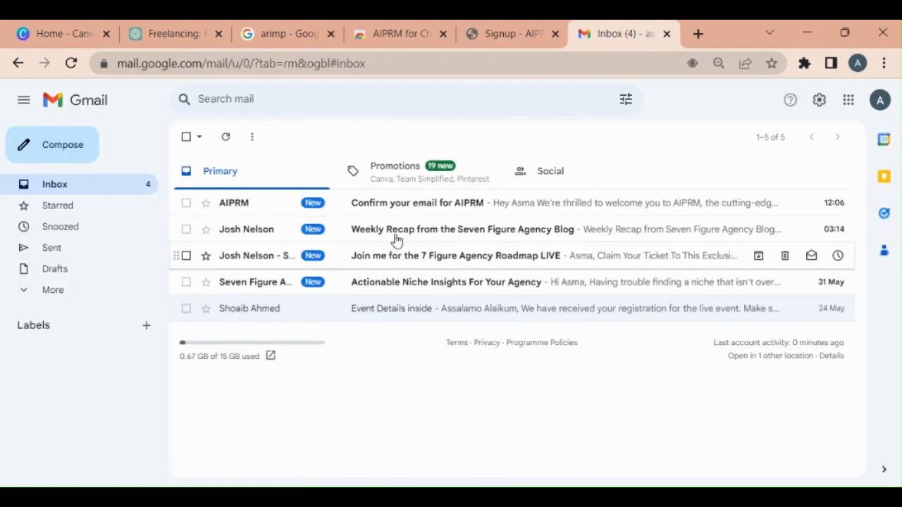
left_click(406, 210)
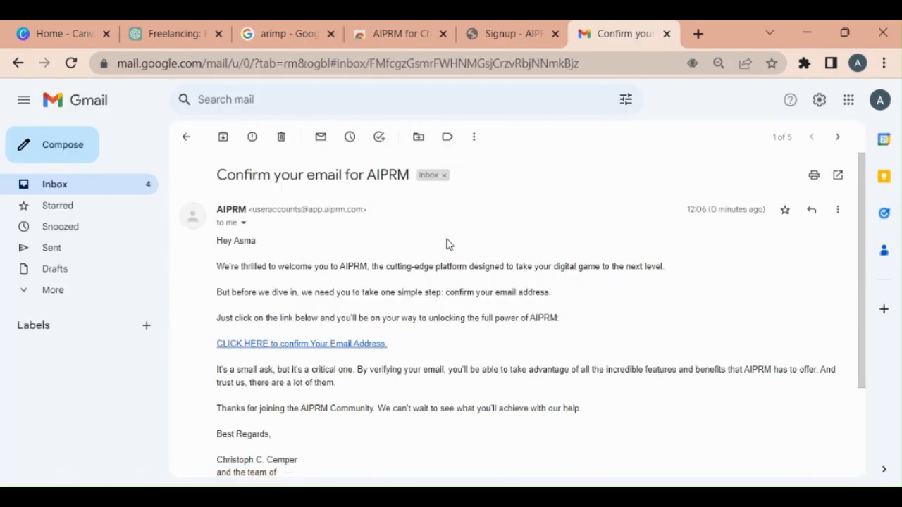
scroll(450, 244, "down", 3)
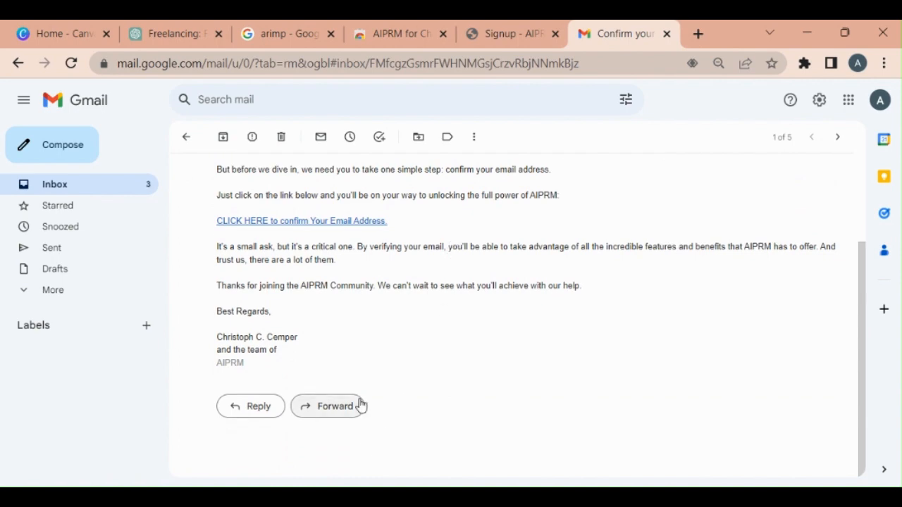
scroll(366, 381, "up", 2)
left_click(359, 308)
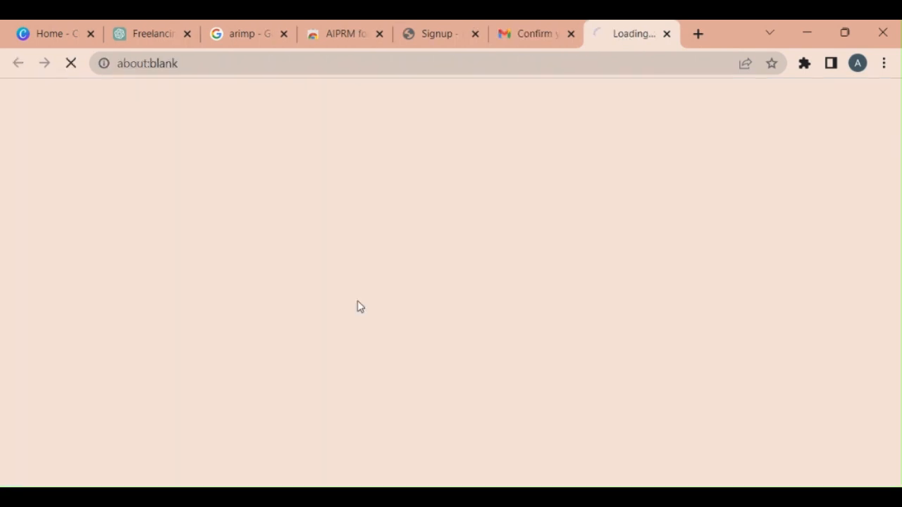
Step: Connect the OpenAI account with the AIPRM account
scroll(596, 396, "down", 3)
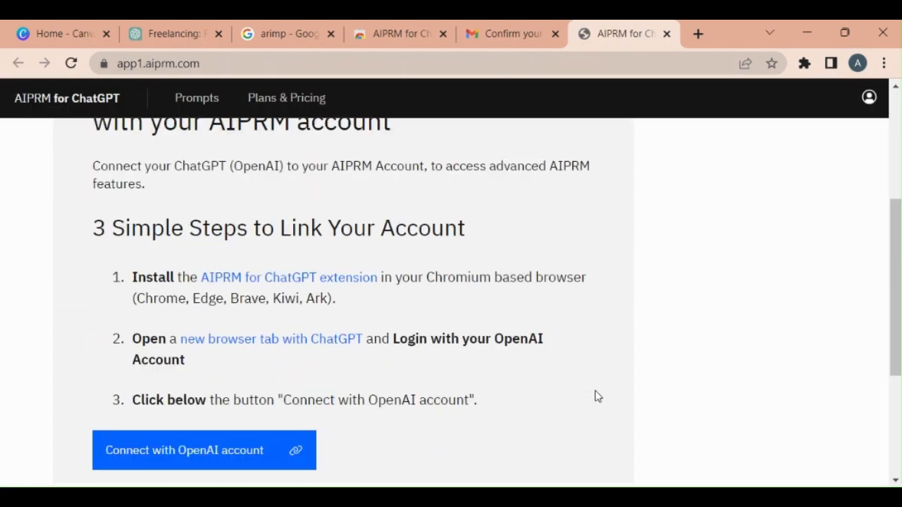
scroll(596, 397, "down", 3)
left_click(196, 289)
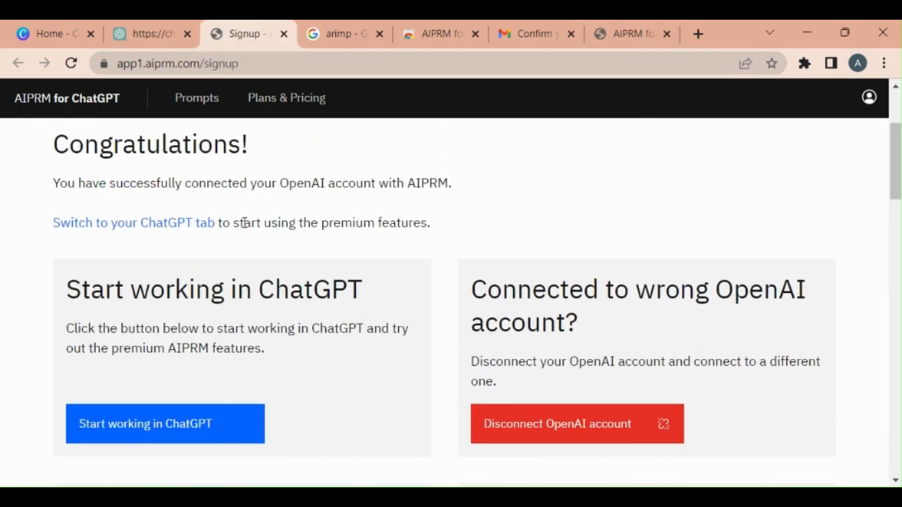
Step: Start working in ChatGPT from the AIPRM page and accept the AIPRM Premium terms and conditions
scroll(245, 223, "down", 3)
left_click(225, 262)
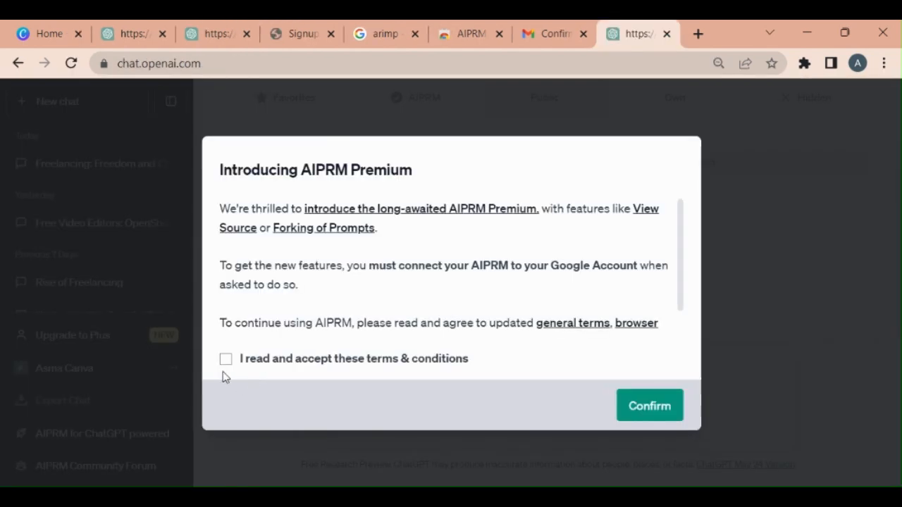
left_click(226, 361)
left_click(640, 409)
Step: Look through the AIPRM prompt templates offered in ChatGPT for writing, SEO and marketing
scroll(640, 409, "down", 5)
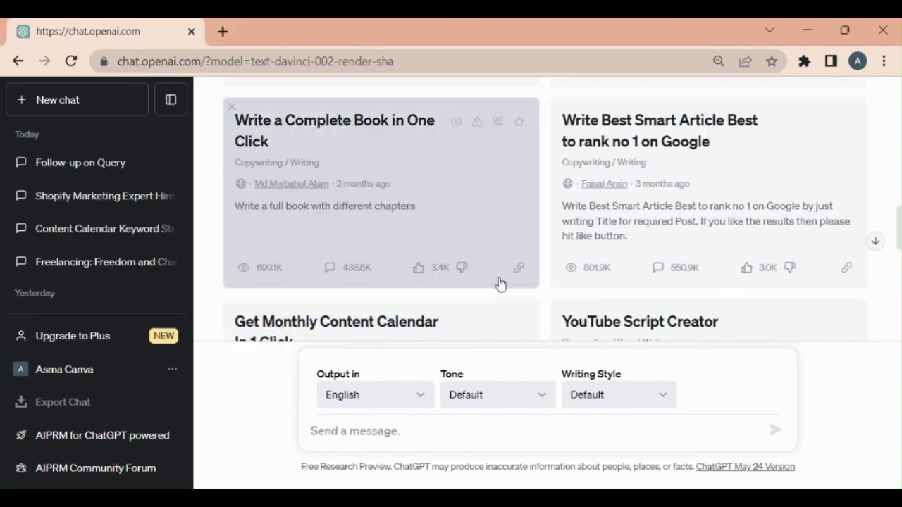
scroll(499, 284, "up", 8)
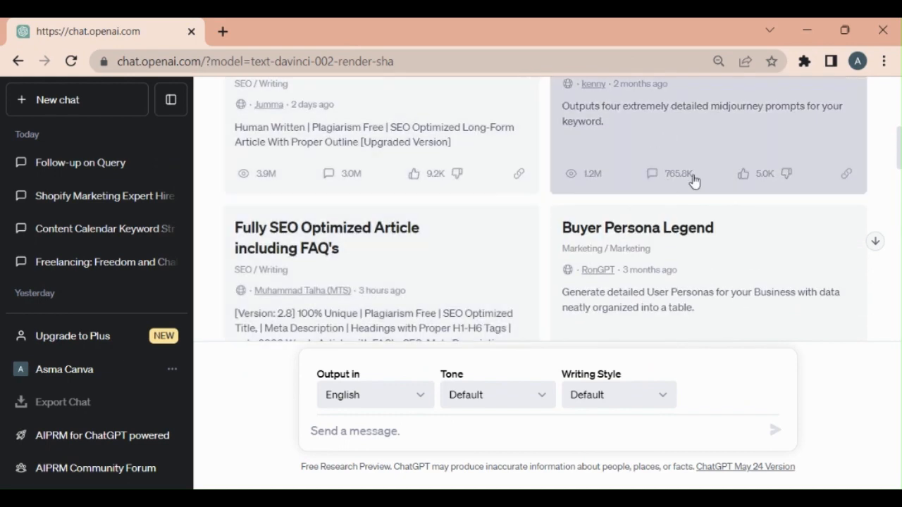
scroll(698, 176, "up", 3)
scroll(695, 167, "down", 5)
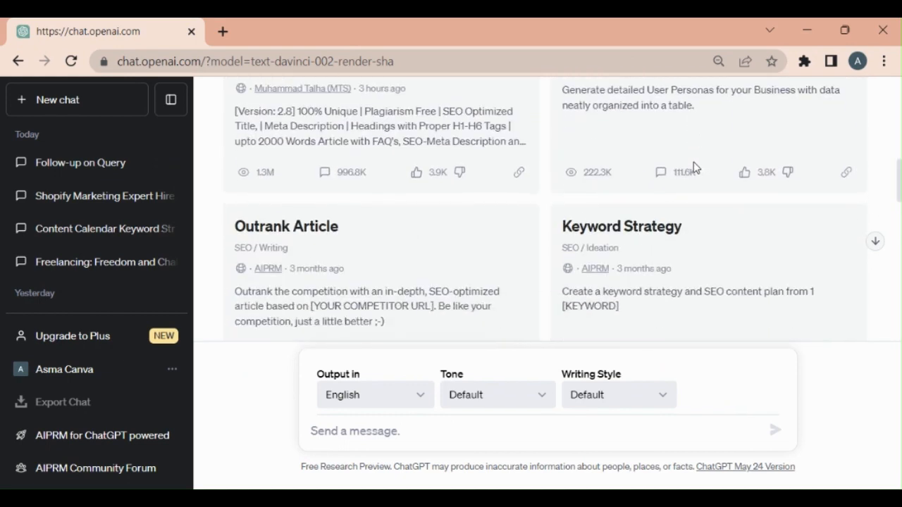
scroll(695, 167, "down", 4)
scroll(694, 167, "down", 3)
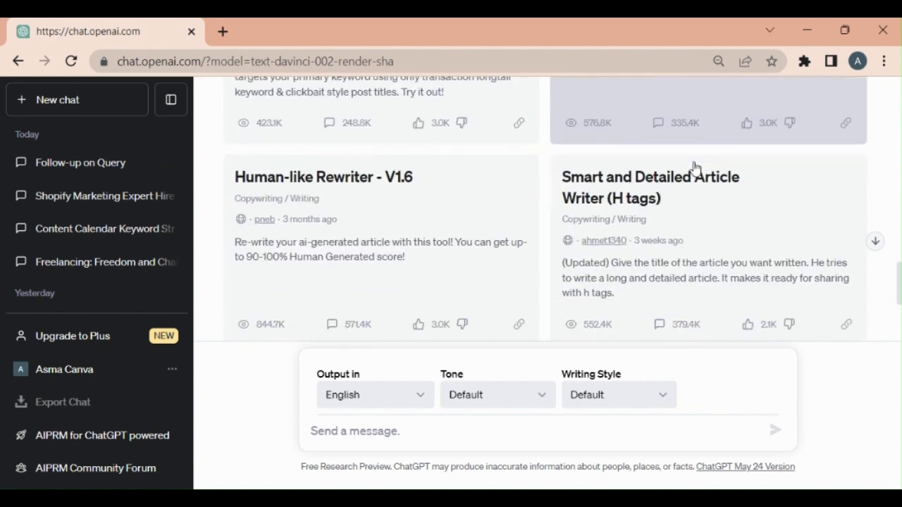
scroll(739, 237, "down", 3)
scroll(740, 233, "up", 10)
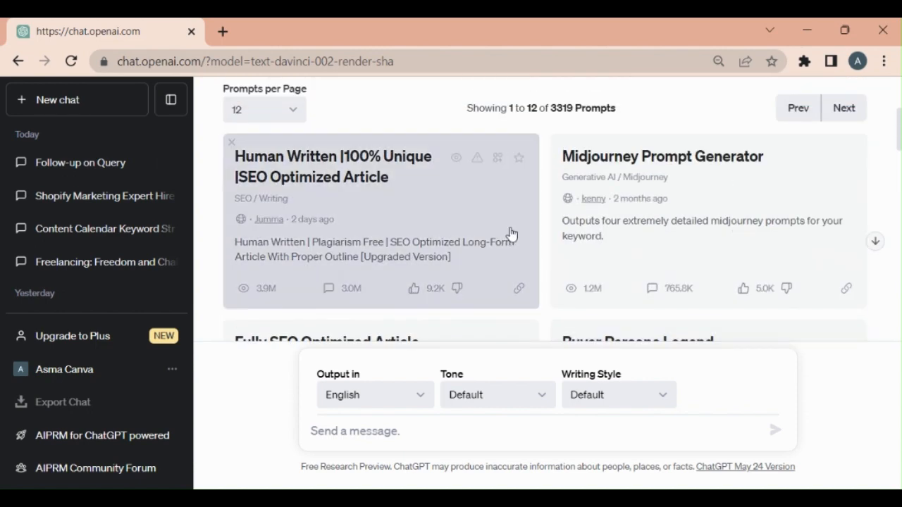
Step: Generate an article on "blog for freelancing" with the "Human Written |100% Unique |SEO Optimized Article" prompt
left_click(362, 207)
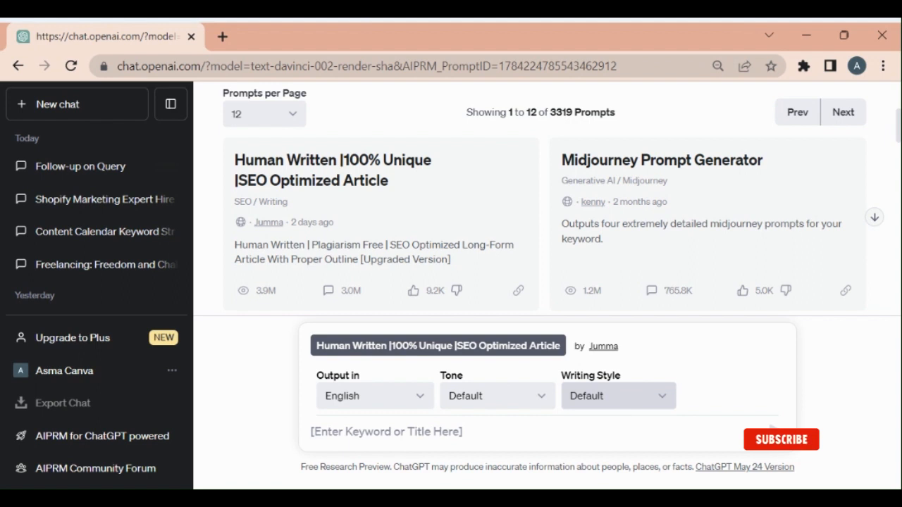
left_click(377, 438)
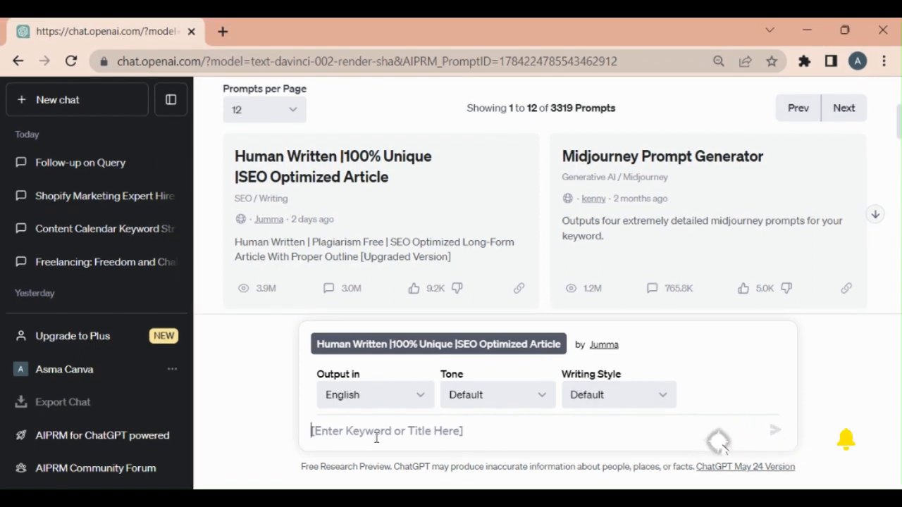
type("blog for freelancin")
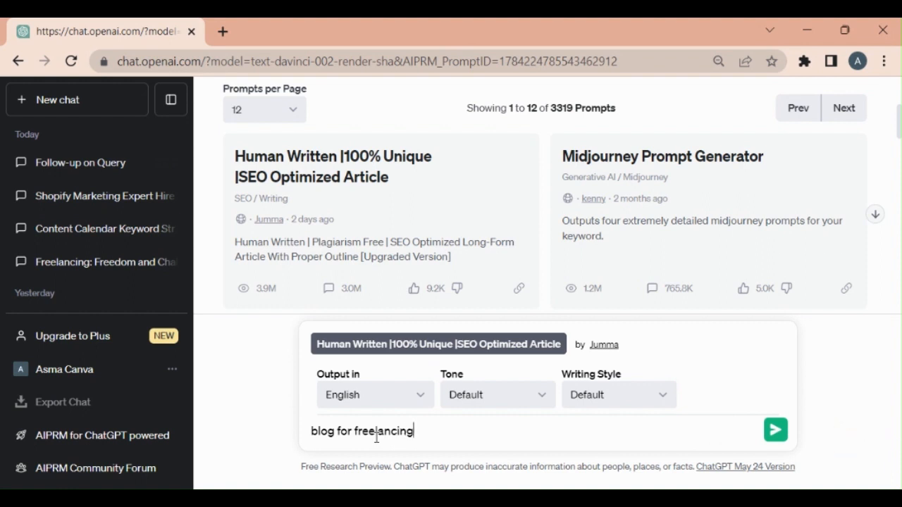
type("g")
key("Return")
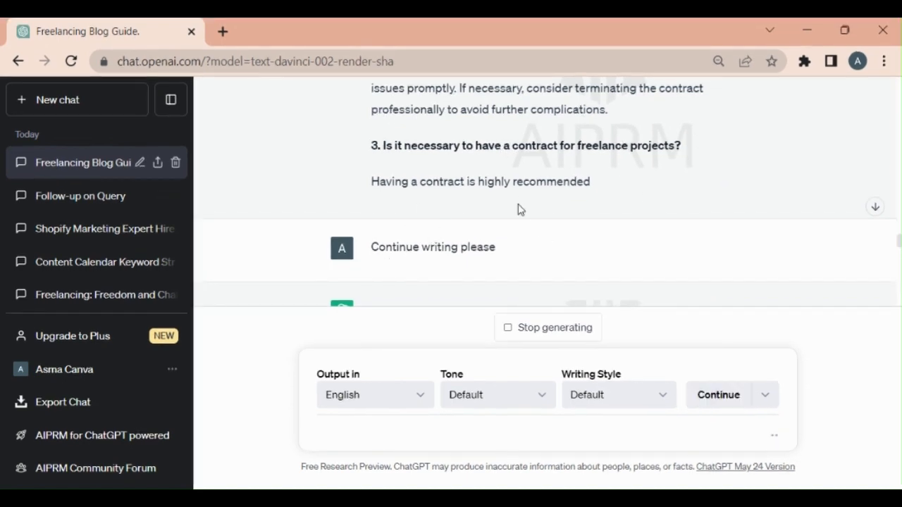
Step: Review the generated freelancing blog and open the duplichecker.com plagiarism checker in a new browser tab
scroll(518, 207, "down", 2)
scroll(519, 208, "down", 2)
scroll(652, 208, "up", 10)
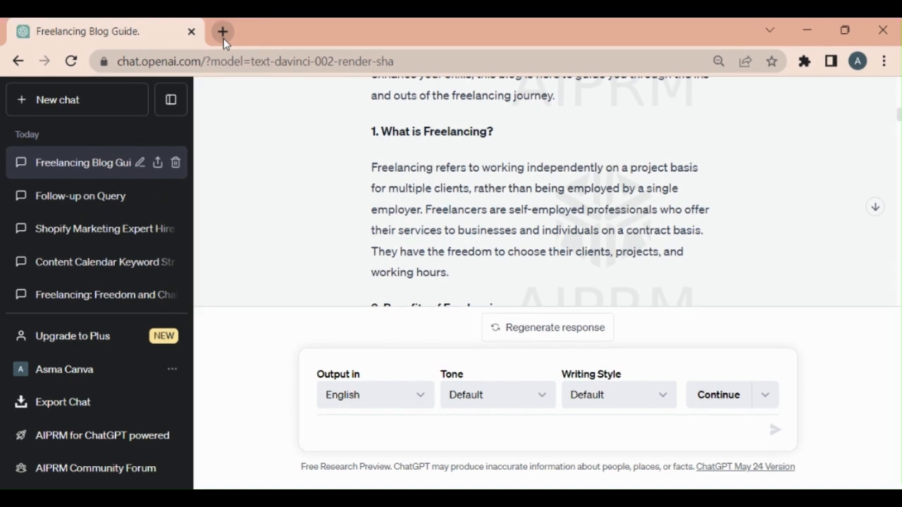
left_click(223, 37)
type("dup")
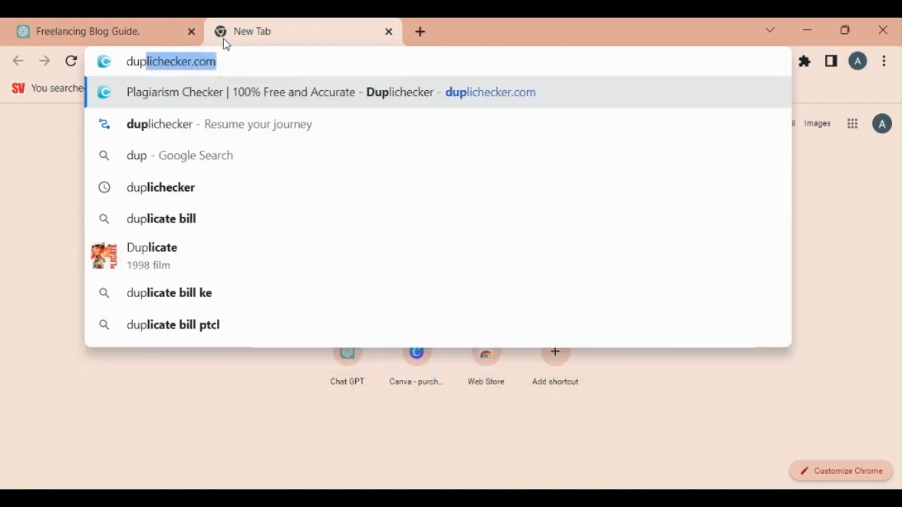
key("Return")
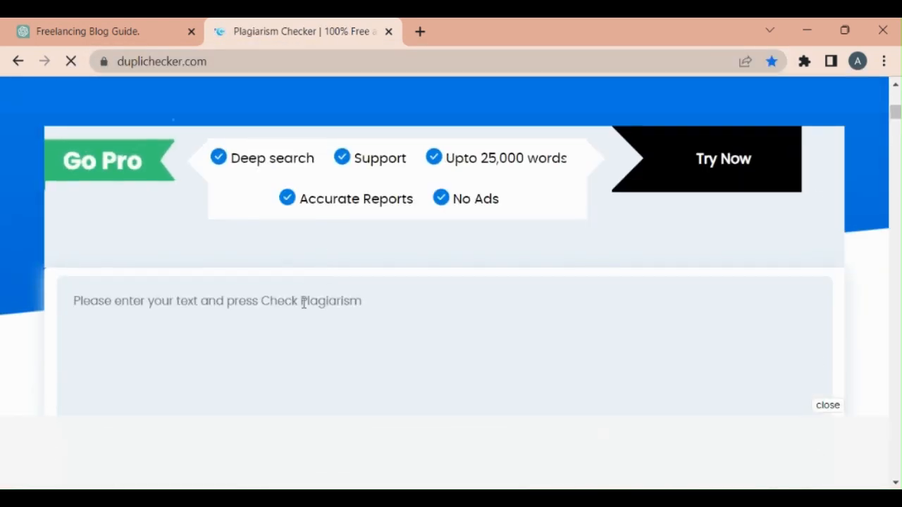
Step: Paste the copied freelancing article into the plagiarism checker, complete the robot verification and run the plagiarism check
scroll(296, 336, "down", 1)
right_click(288, 225)
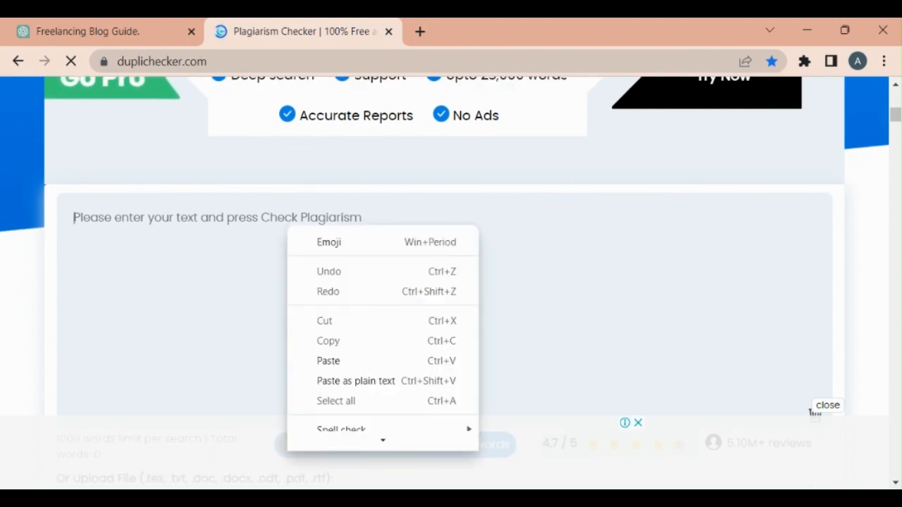
left_click(329, 361)
scroll(421, 150, "down", 5)
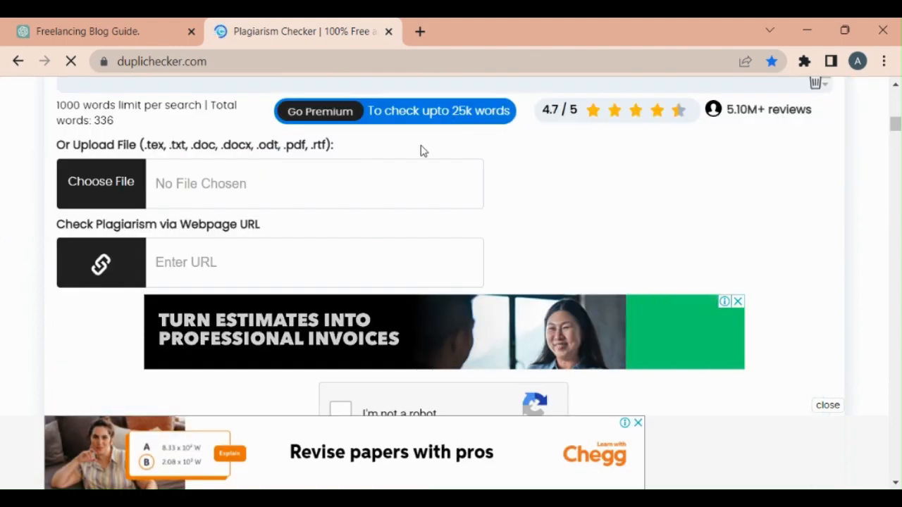
scroll(421, 151, "down", 4)
left_click(341, 165)
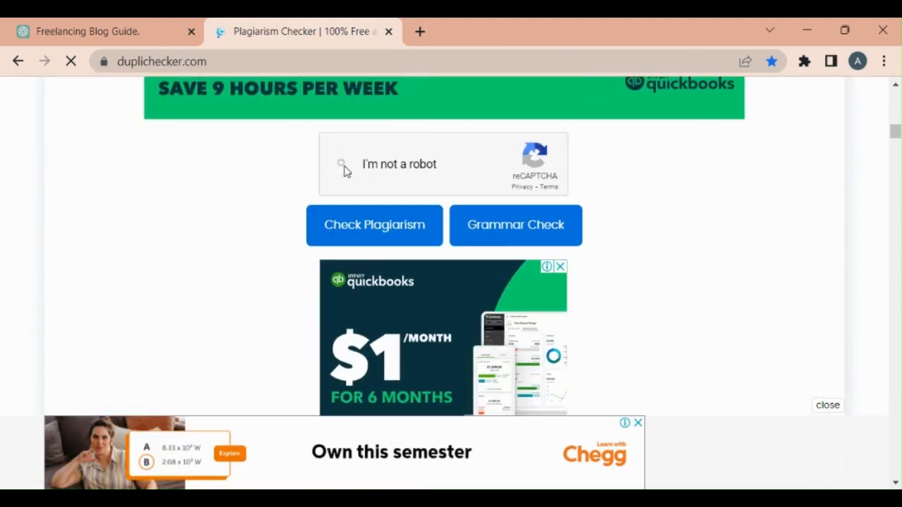
left_click(362, 225)
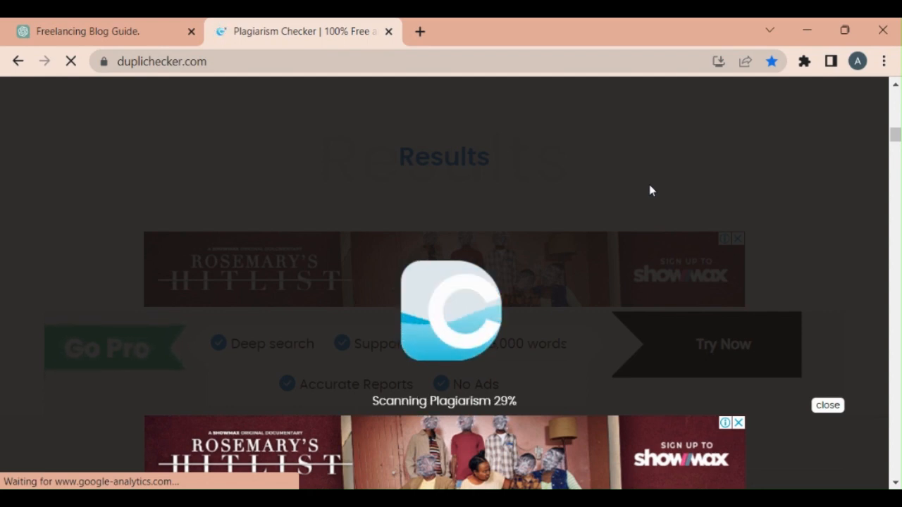
Step: Review the plagiarism report, select the flagged sentence "They have the freedom to choose their clients, projects, and working hours." and dismiss the Grammarly pop-up
scroll(403, 151, "up", 4)
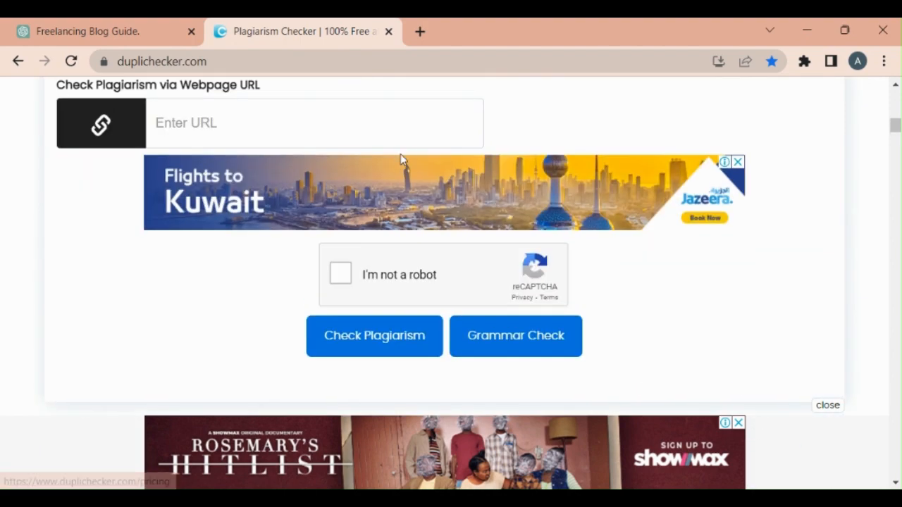
scroll(398, 191, "down", 10)
scroll(398, 191, "up", 1)
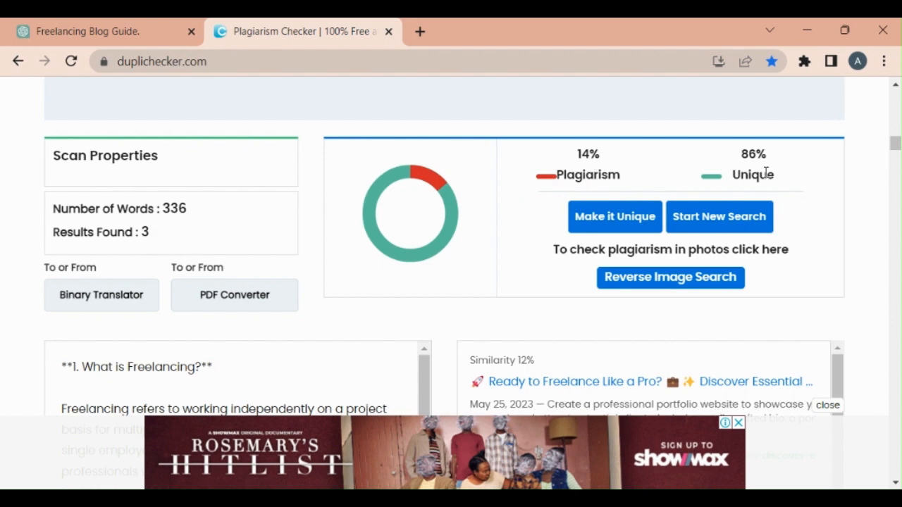
scroll(331, 232, "down", 7)
scroll(373, 227, "up", 5)
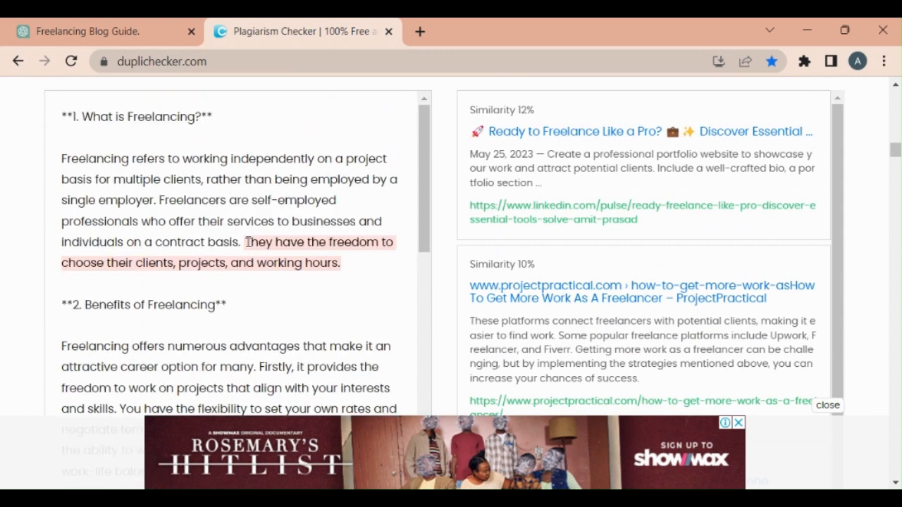
left_click_drag(245, 242, 351, 270)
left_click(349, 266)
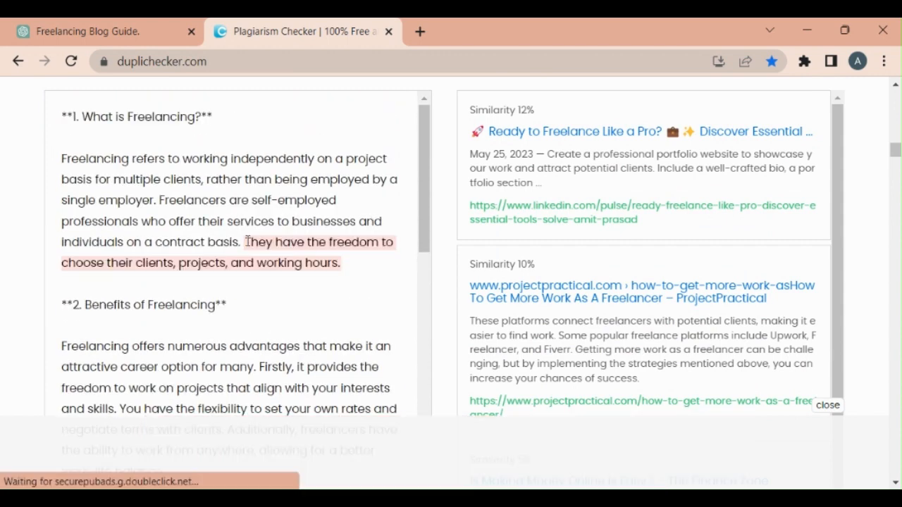
left_click_drag(245, 243, 344, 269)
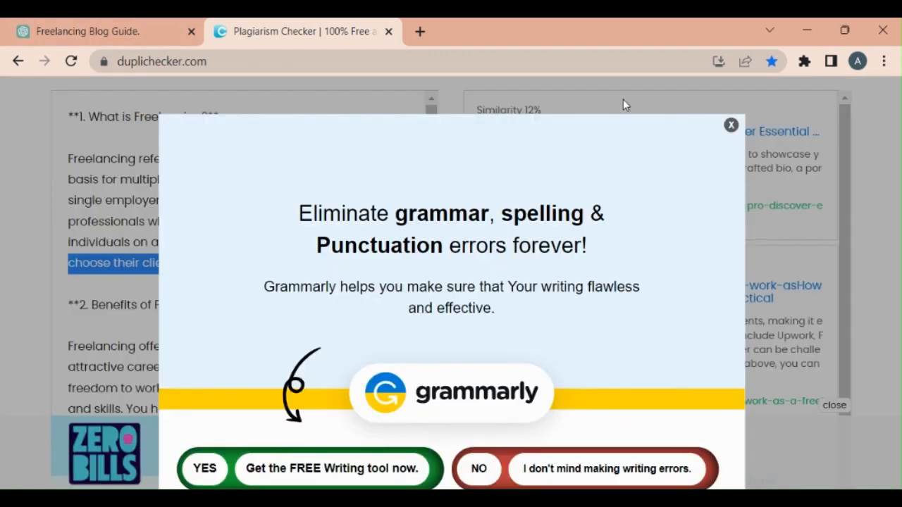
left_click(731, 125)
Step: Have ChatGPT rephrase the flagged sentence with 100% unique words and copy its answer
left_click(121, 30)
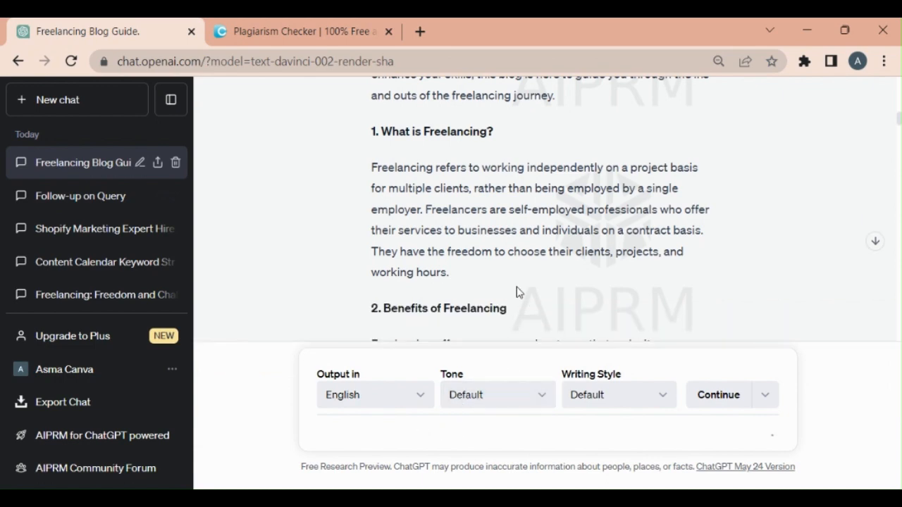
left_click(882, 214)
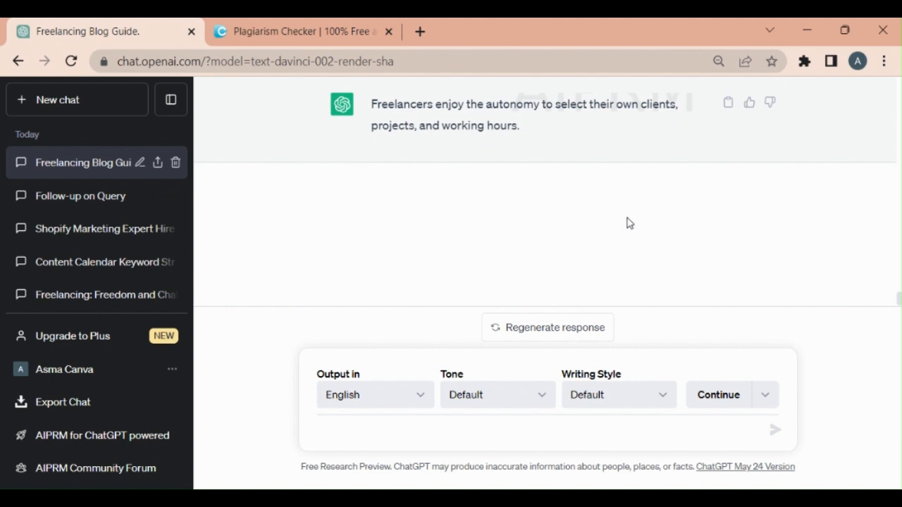
scroll(535, 176, "up", 1)
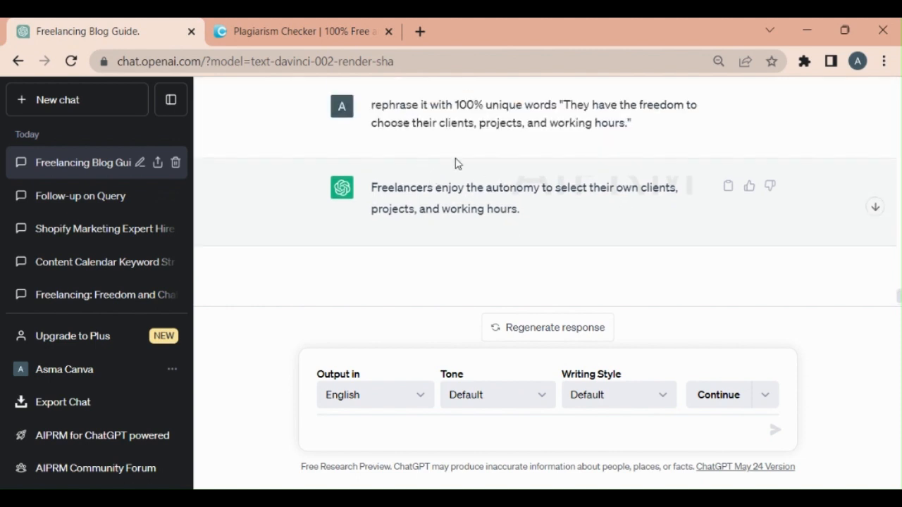
left_click(727, 189)
Step: Replace the flagged sentence in the plagiarism checker's text with the rephrased one and run the check again
left_click(302, 32)
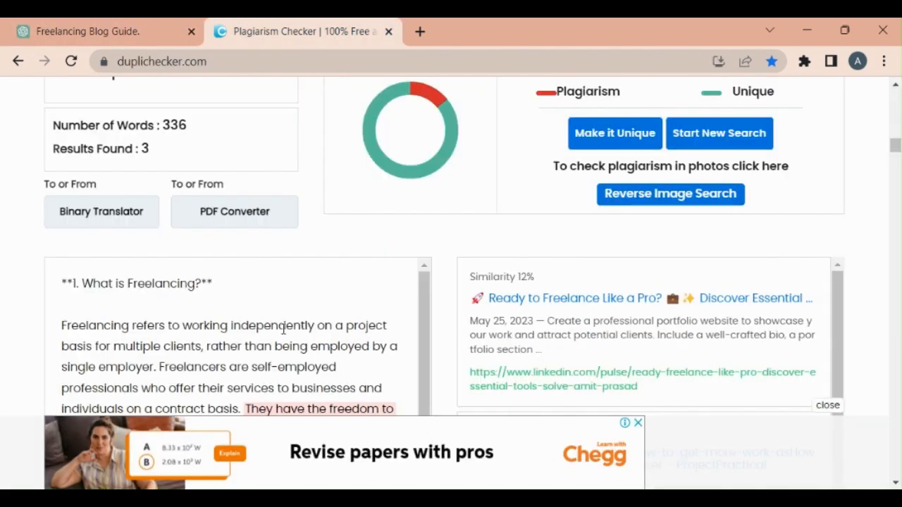
scroll(284, 329, "down", 1)
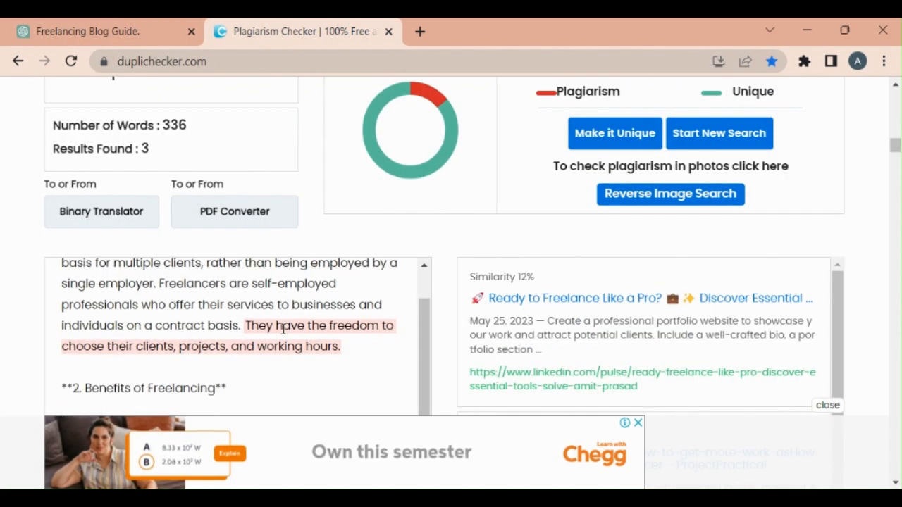
scroll(284, 329, "up", 1)
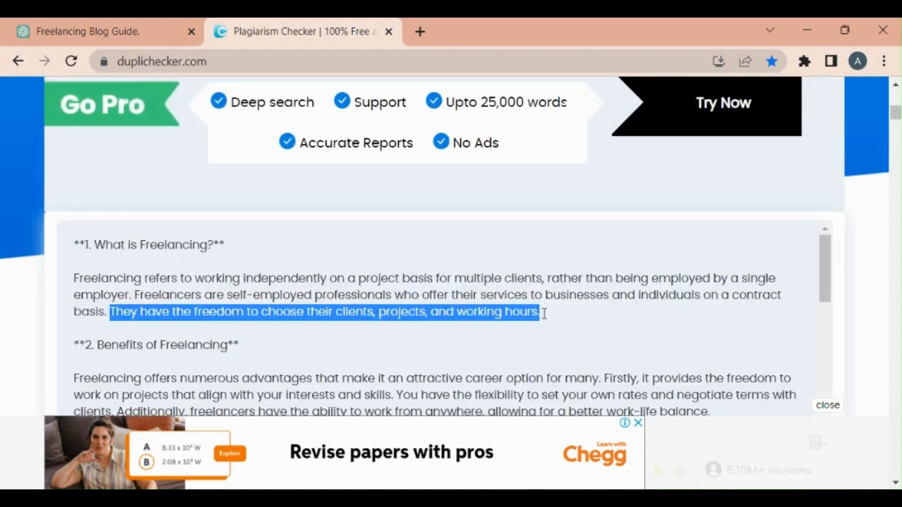
key("ctrl+v")
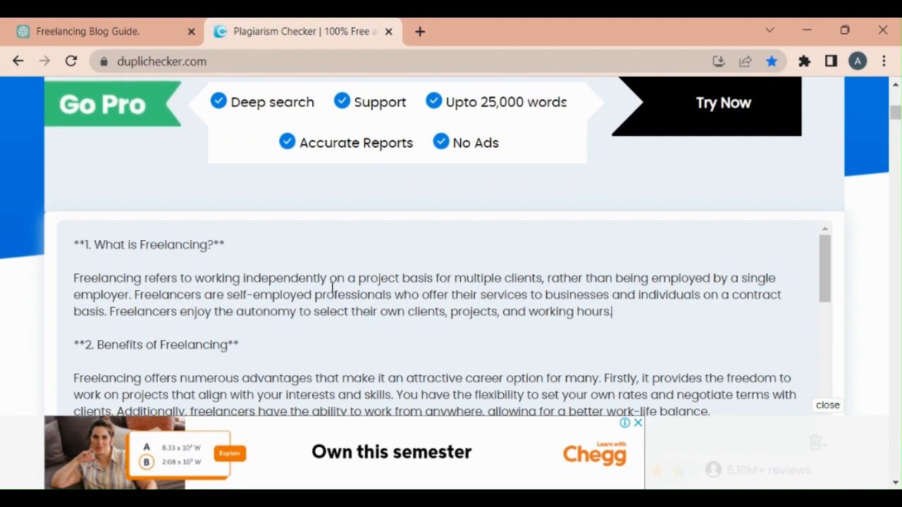
scroll(332, 292, "down", 15)
scroll(316, 326, "down", 5)
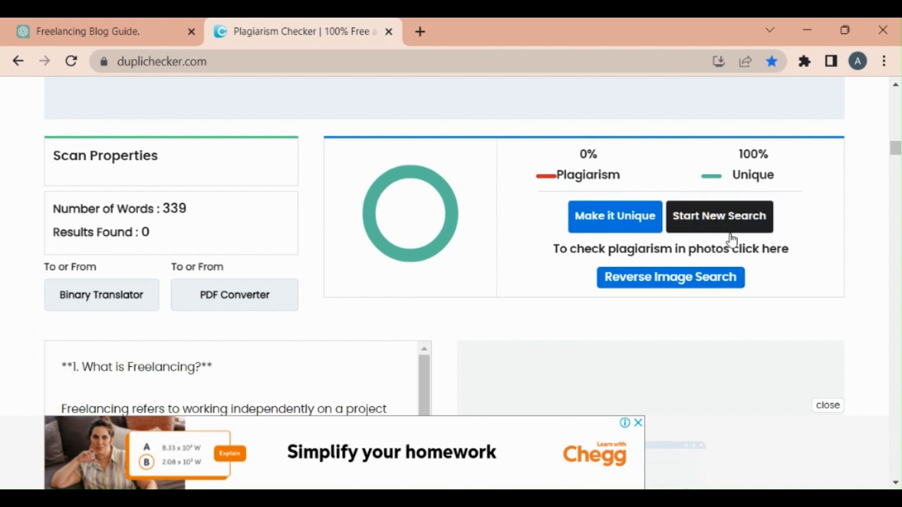
Step: Ask ChatGPT to "write me seo optimized unique title for the above blog"
key("ctrl+Tab")
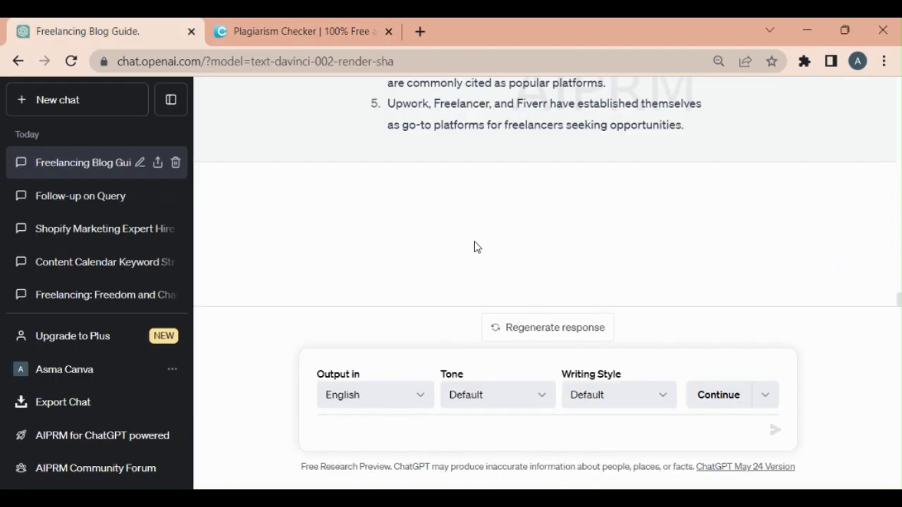
left_click(343, 433)
type("write me seo optimized unique title for the above blog")
scroll(500, 232, "up", 3)
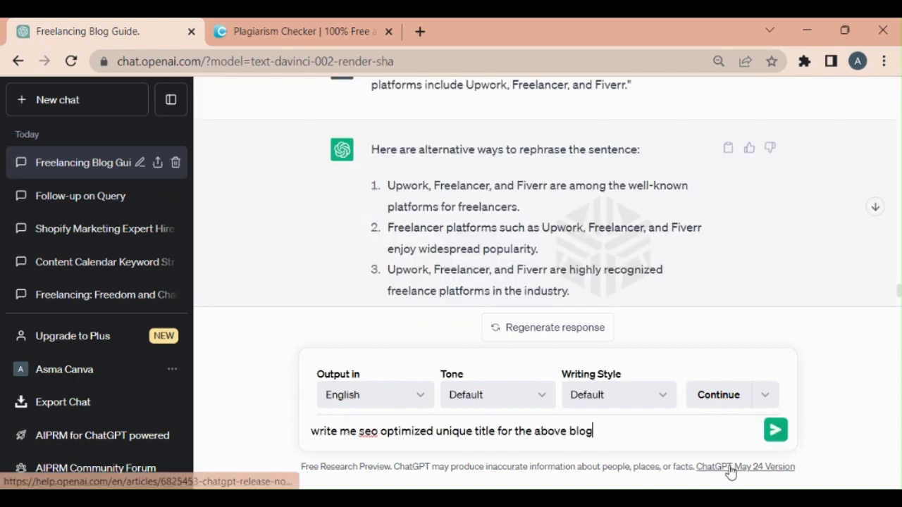
left_click(775, 430)
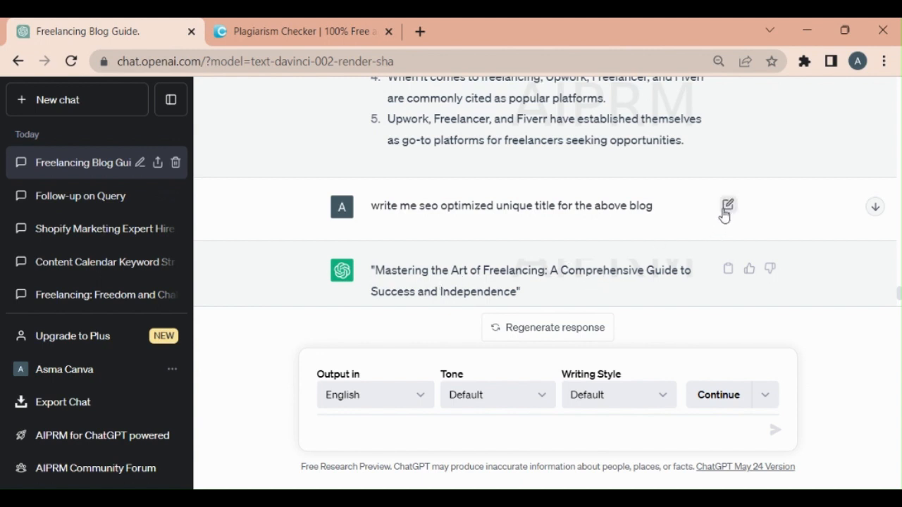
left_click(727, 207)
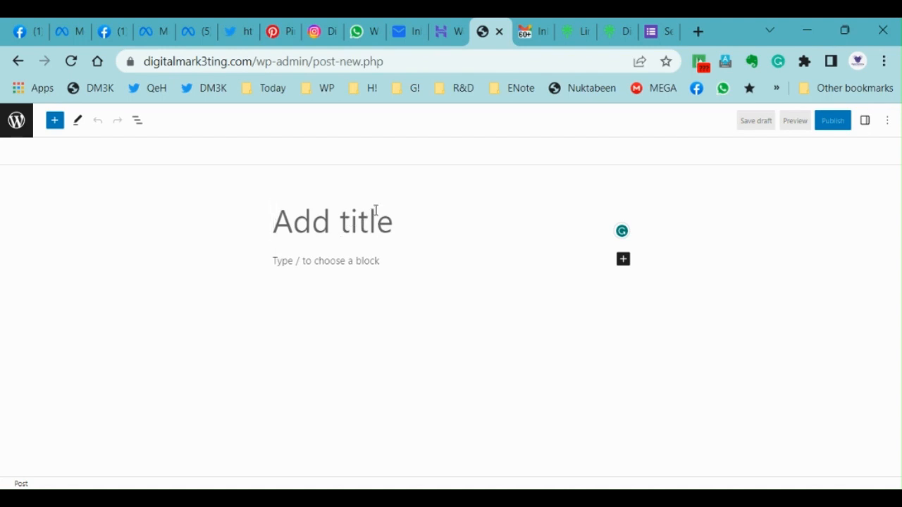
Step: Title the new WordPress post "Freelancing" and paste the article text into its body
type("Freelancing")
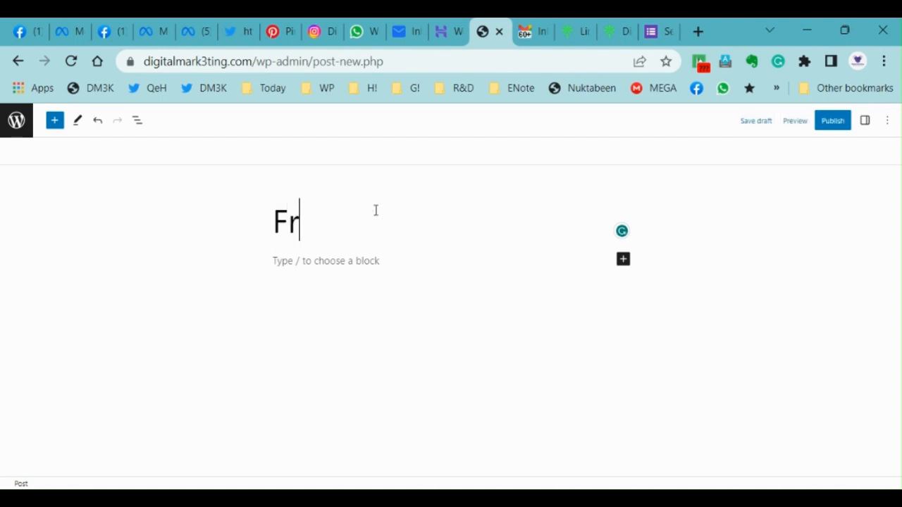
key("Return")
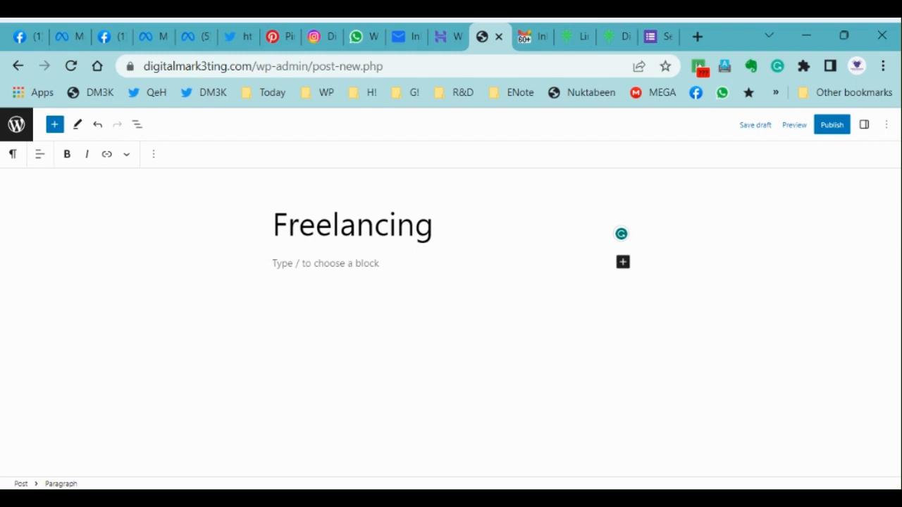
key("ctrl+v")
Step: Look through the WordPress post's numbered sections, heading formatting and closing image
scroll(391, 323, "up", 5)
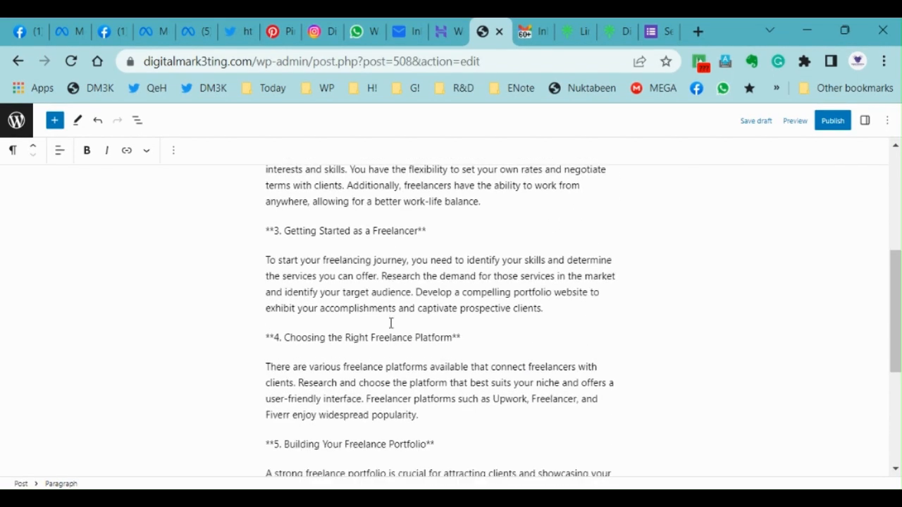
scroll(391, 323, "up", 4)
scroll(391, 322, "down", 2)
scroll(332, 261, "up", 2)
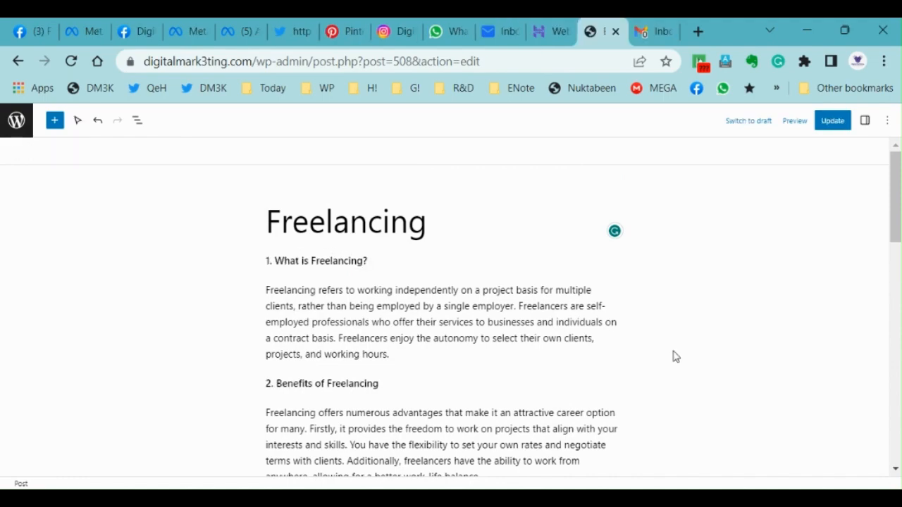
scroll(673, 357, "down", 3)
scroll(673, 356, "down", 10)
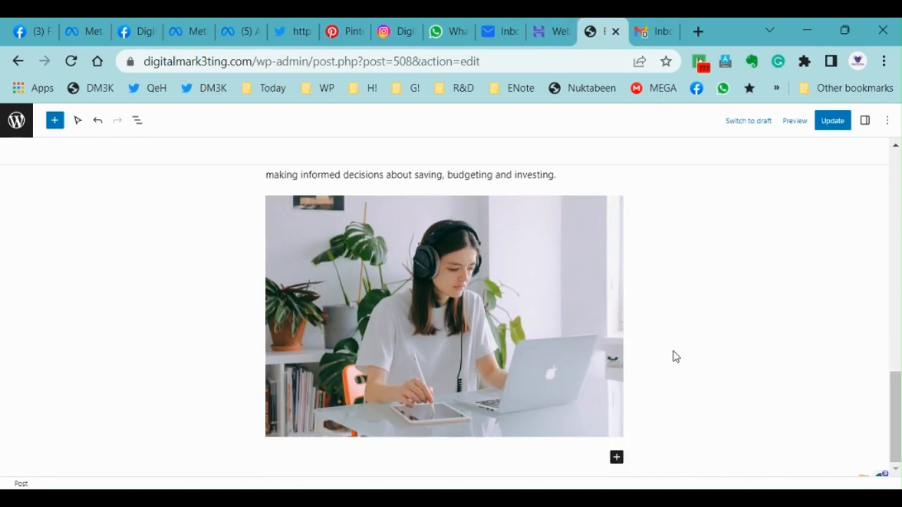
scroll(673, 356, "up", 15)
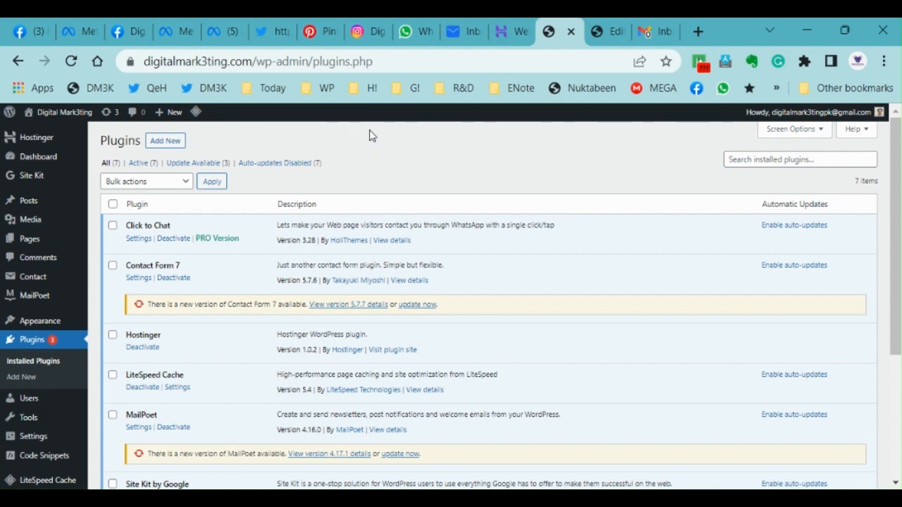
Step: Search the WordPress plugin directory for "rankmath" and install the Rank Math SEO plugin
left_click(163, 143)
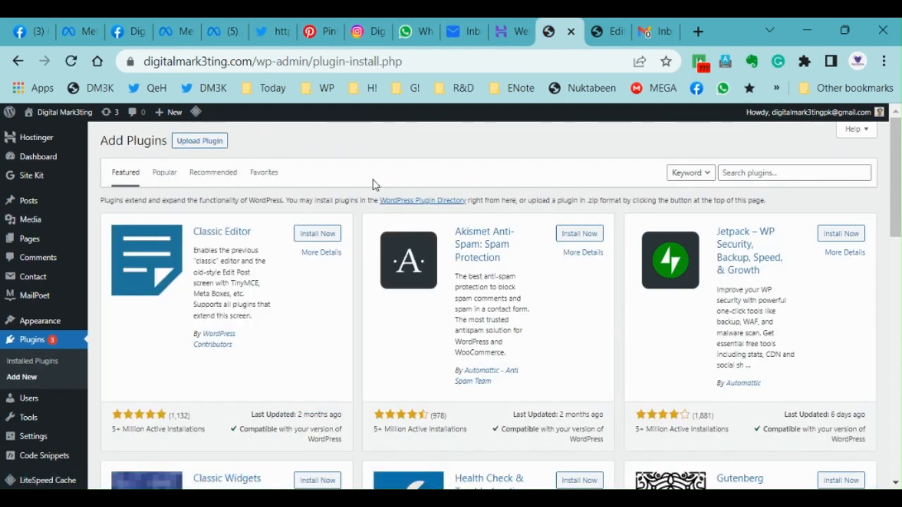
right_click(745, 175)
left_click(758, 173)
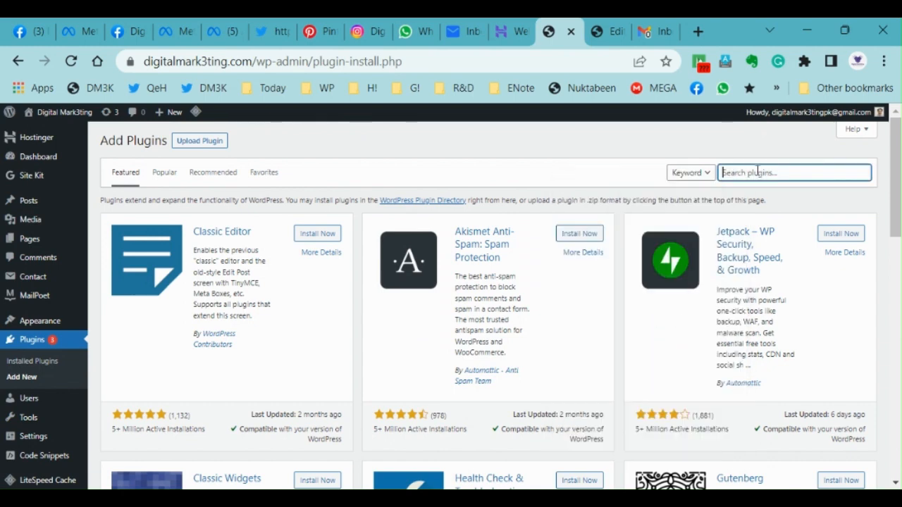
type("rankmath")
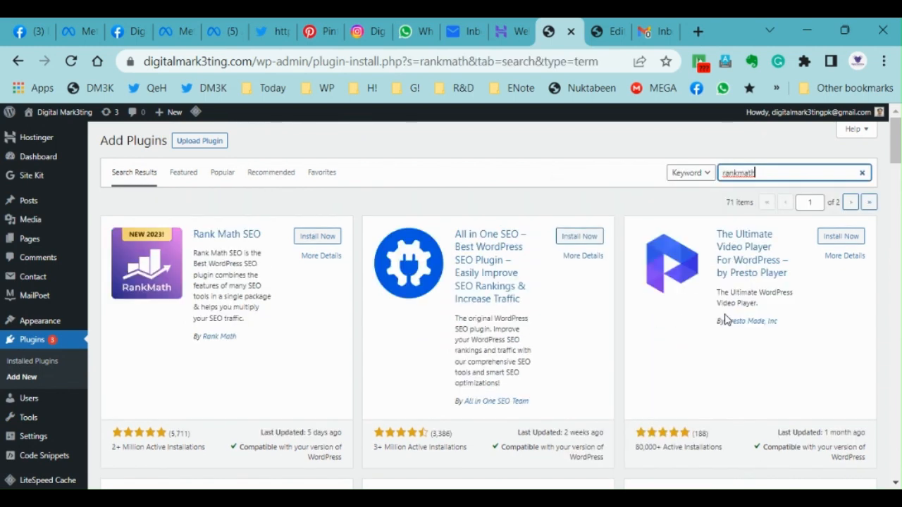
left_click(313, 237)
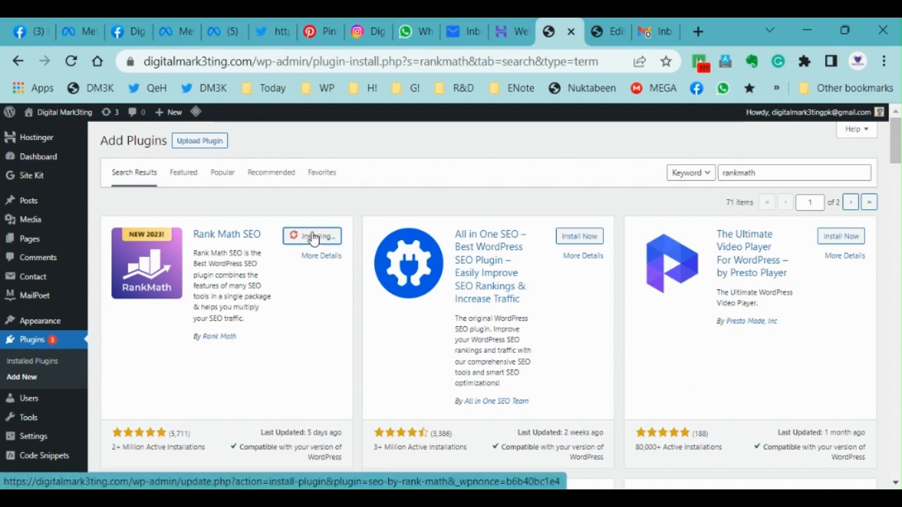
Step: Open the Freelancing post for editing and display its general Rank Math SEO settings and checklist
left_click(40, 202)
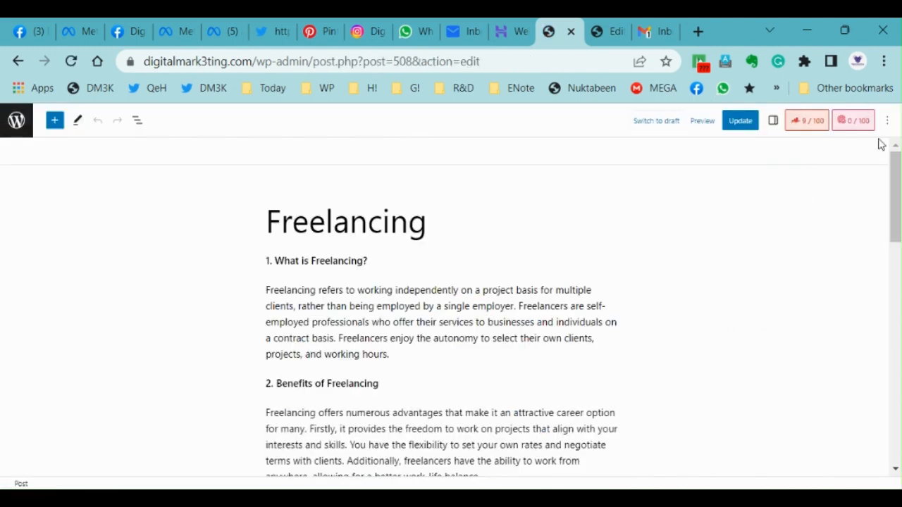
mouse_move(880, 141)
left_click(809, 125)
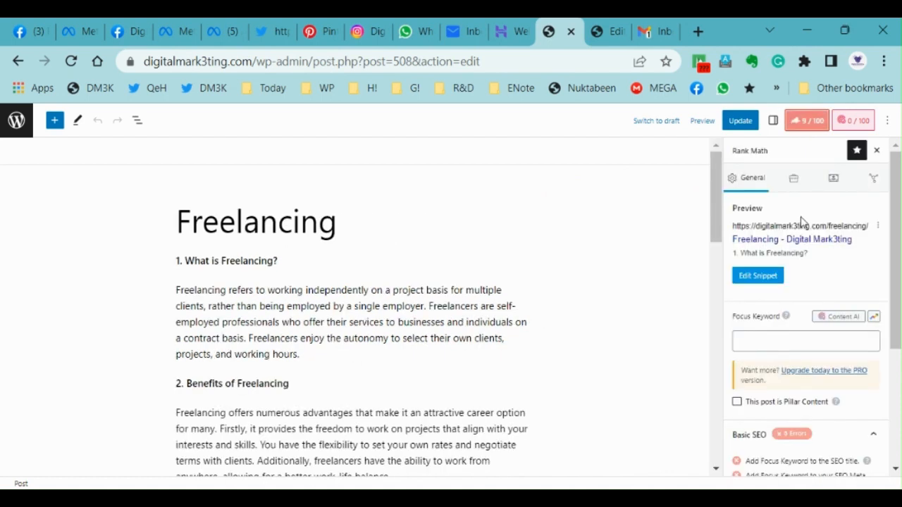
scroll(801, 222, "down", 3)
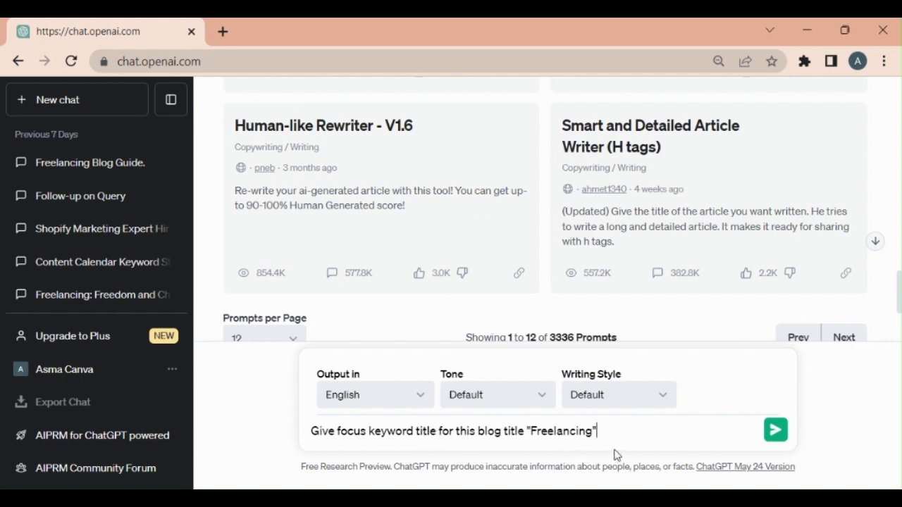
Step: Send ChatGPT the request "Give focus keyword title for this blog title "Freelancing""
left_click(776, 432)
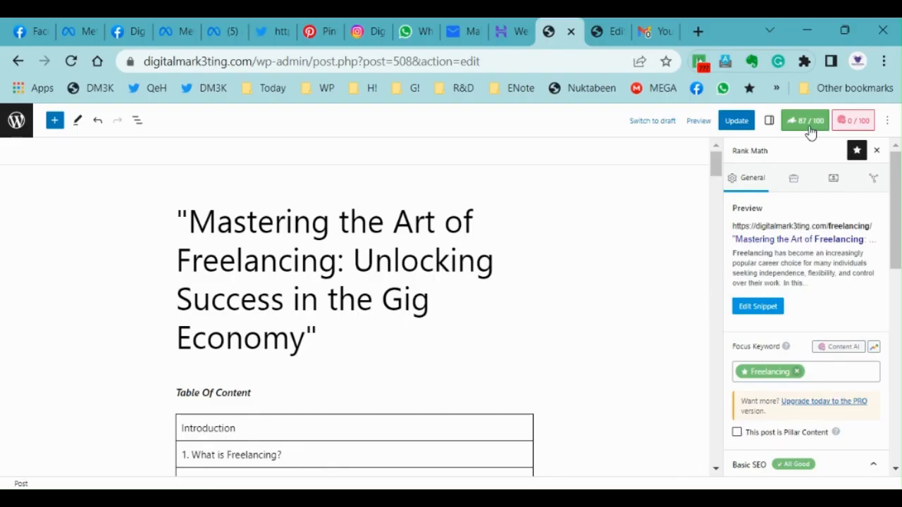
Step: Examine the Rank Math basic, additional and readability SEO checks, and look through the Freelancing post's title, table of contents and sections
scroll(821, 275, "down", 8)
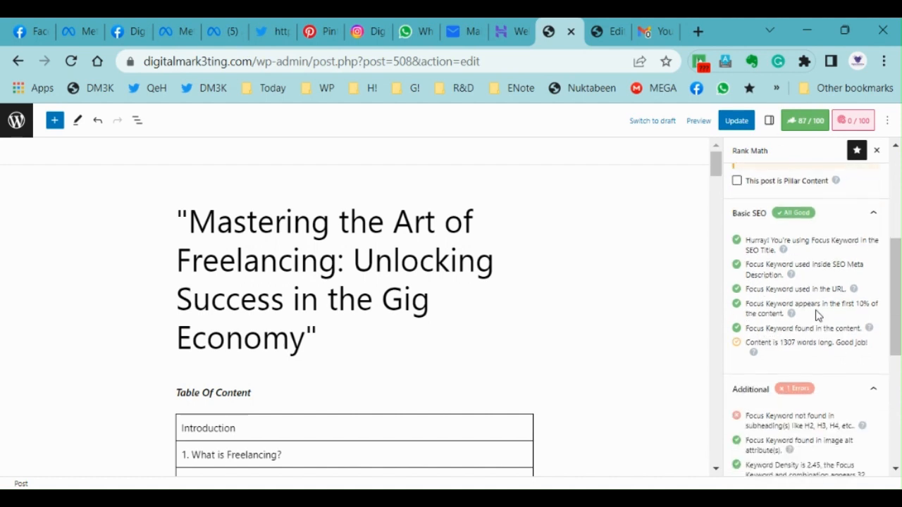
scroll(826, 263, "down", 2)
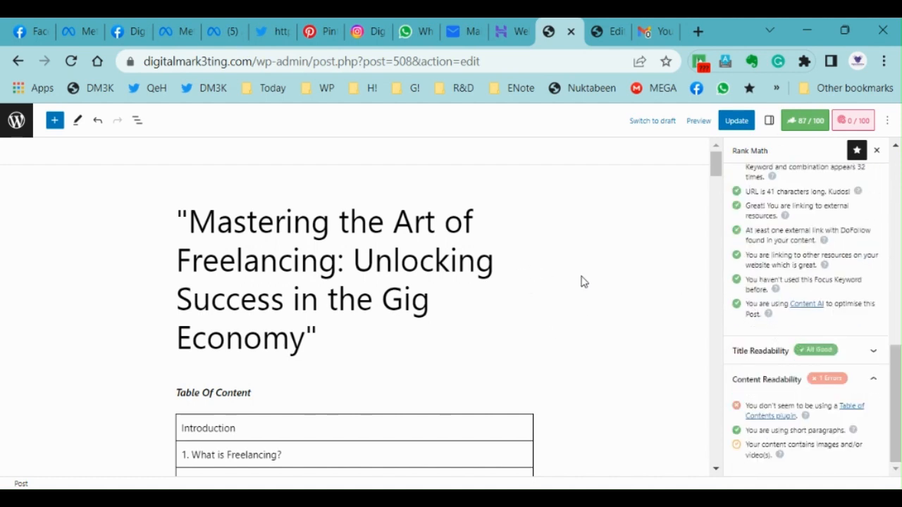
scroll(790, 324, "up", 2)
scroll(789, 319, "down", 2)
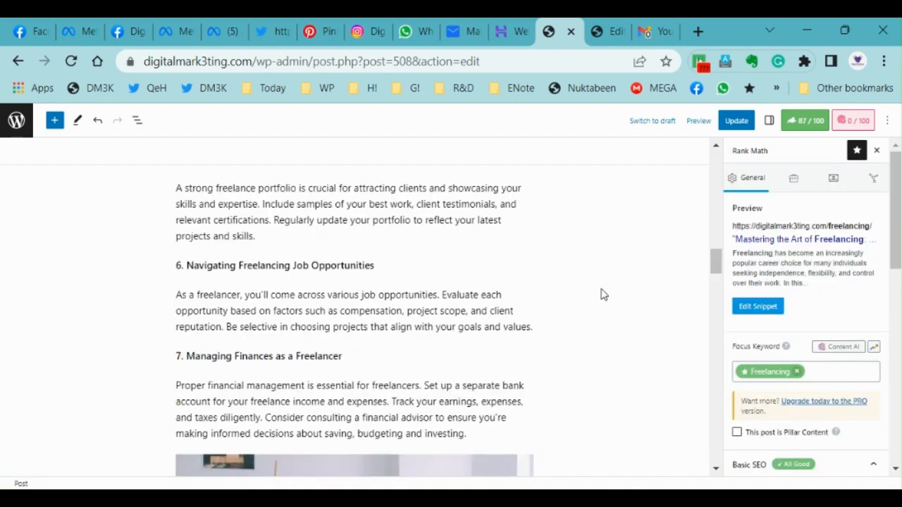
scroll(602, 295, "up", 15)
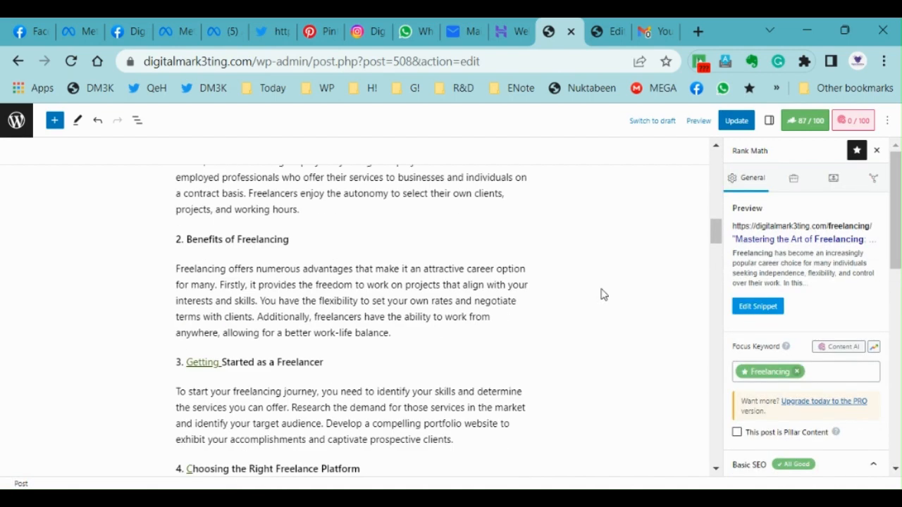
scroll(603, 295, "up", 3)
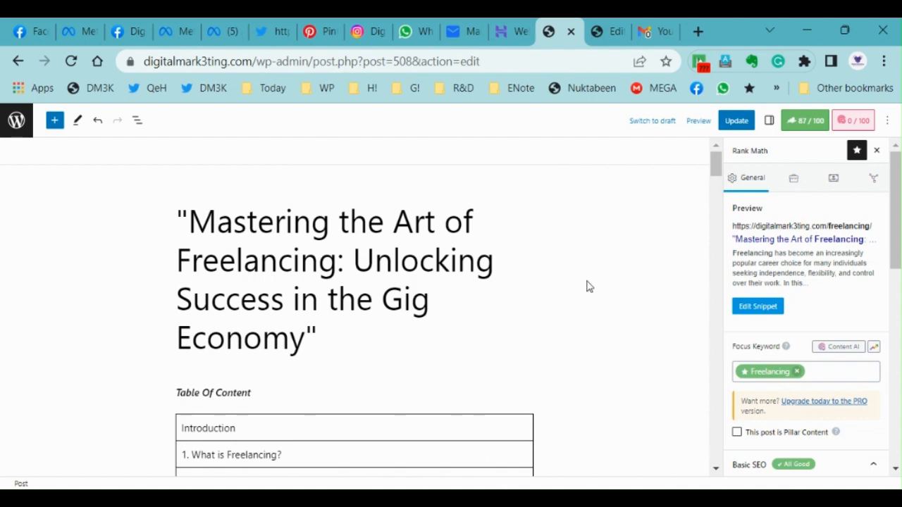
scroll(588, 286, "down", 8)
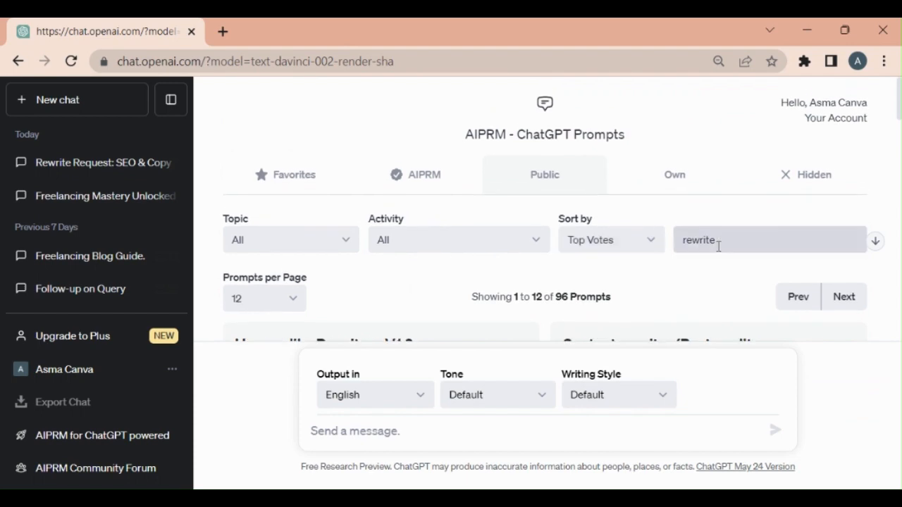
Step: In ChatGPT, choose the AIPRM prompt "Rewrite Article | Keyword-Rich Content" and submit the copied article about animated social media posts for rewriting
scroll(719, 247, "down", 6)
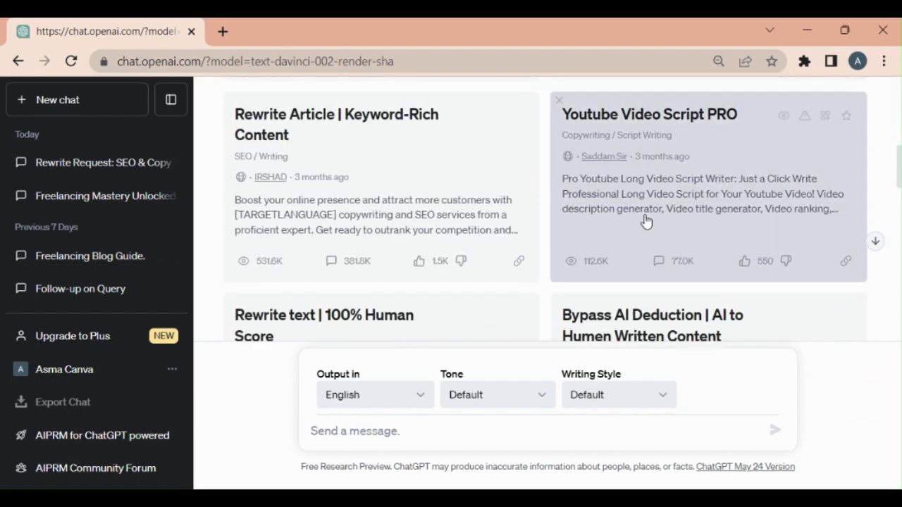
left_click(394, 151)
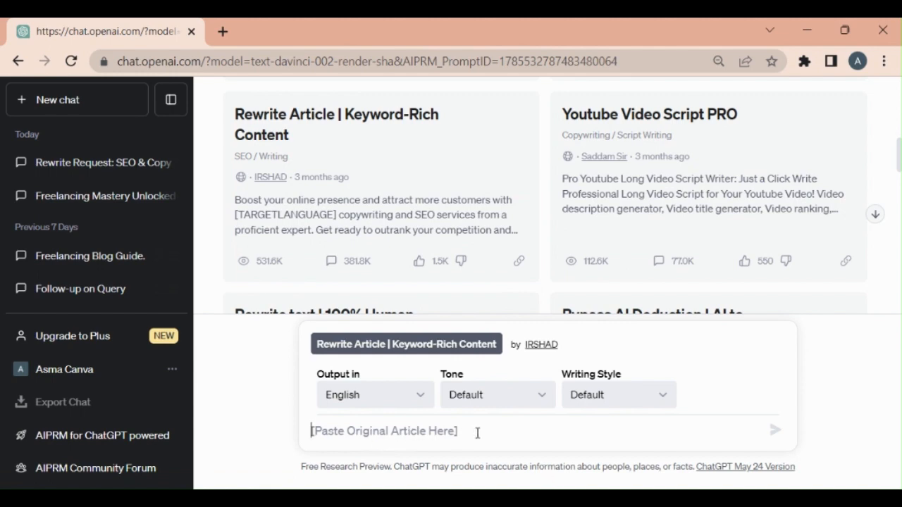
key("ctrl+v")
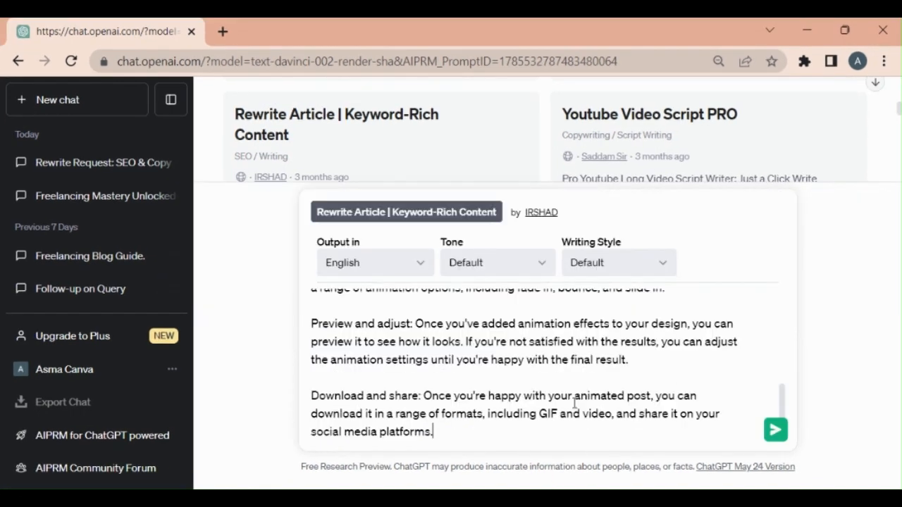
key("Return")
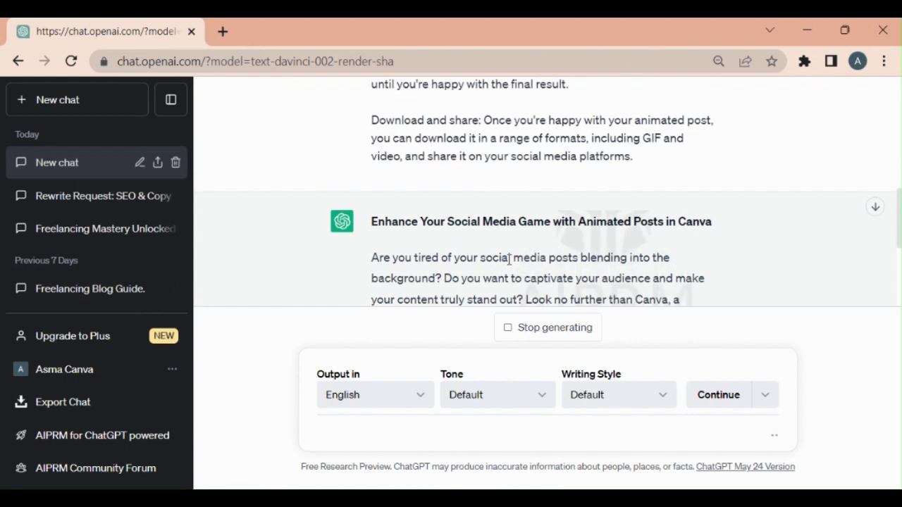